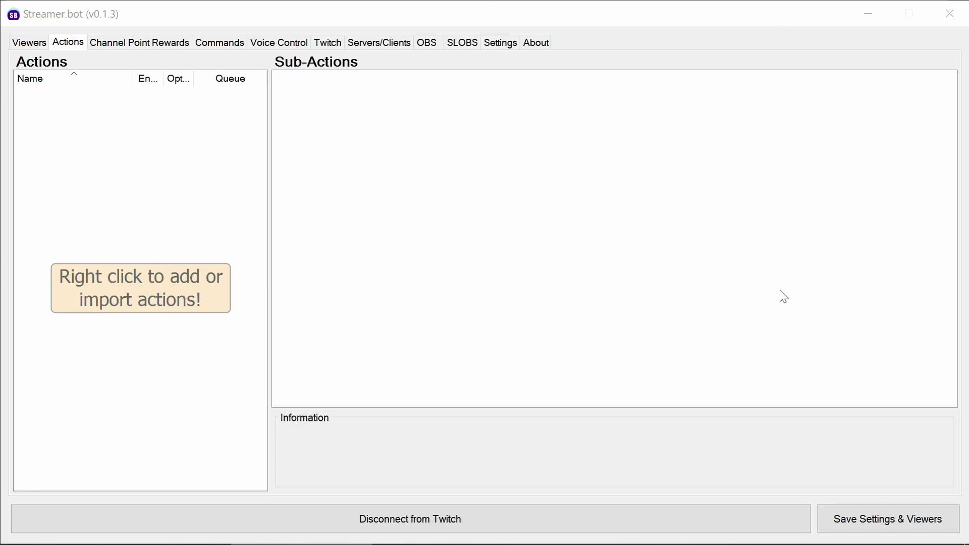
Import the Streamer bot points system v2 actions from the copied import string and expand the Bot points group.
{"action": "right_click", "coordinate": [82, 151]}
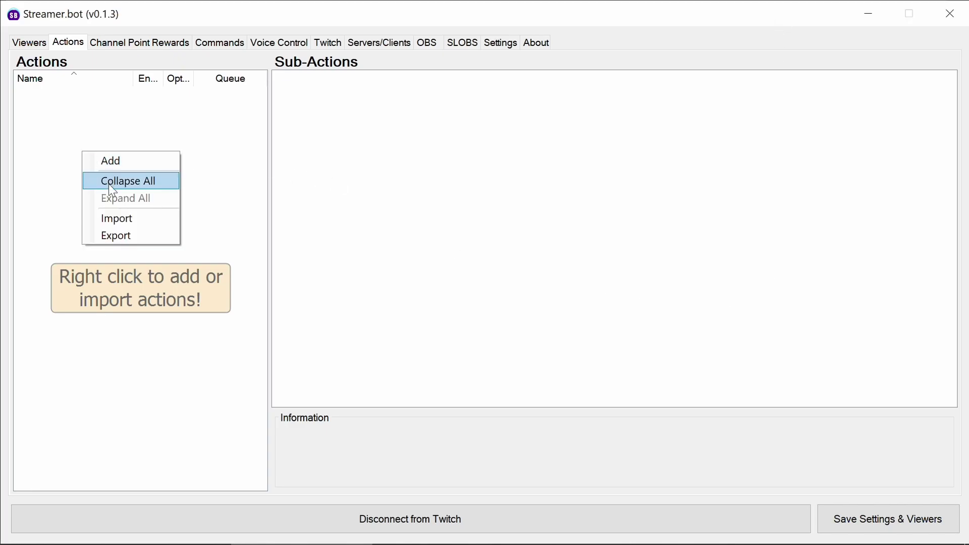
{"action": "left_click", "coordinate": [111, 220]}
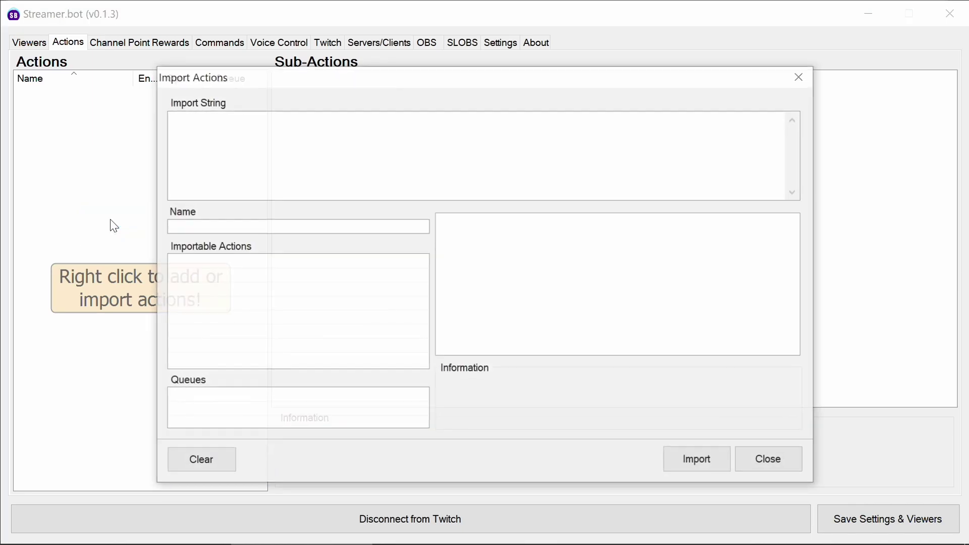
{"action": "right_click", "coordinate": [212, 132]}
{"action": "left_click", "coordinate": [117, 188]}
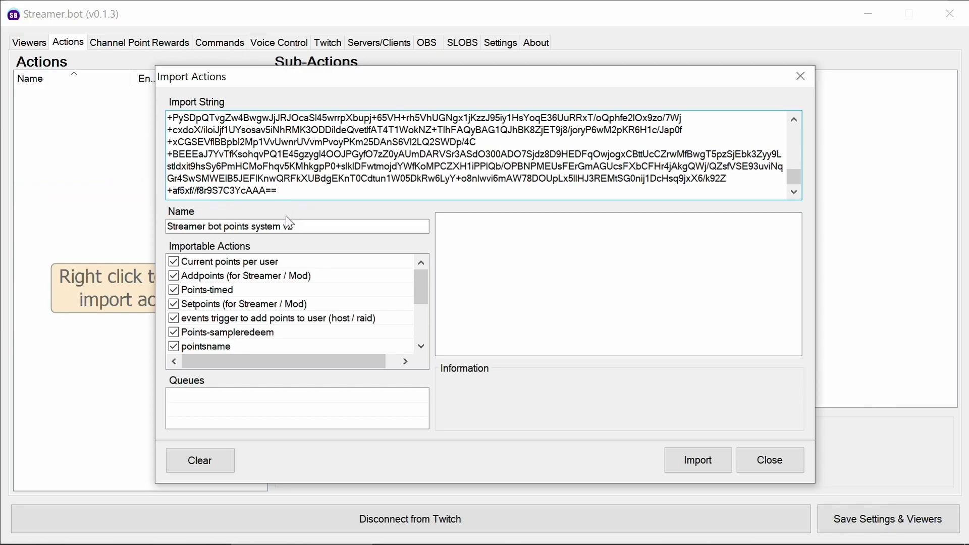
{"action": "scroll", "coordinate": [234, 297], "scroll_direction": "down", "scroll_amount": 1}
{"action": "scroll", "coordinate": [233, 298], "scroll_direction": "down", "scroll_amount": 2}
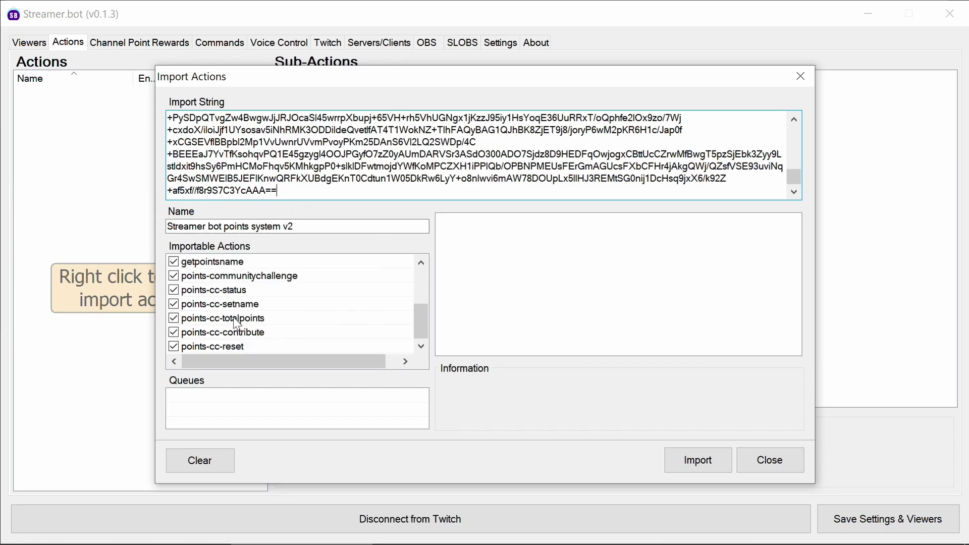
{"action": "left_click", "coordinate": [692, 466]}
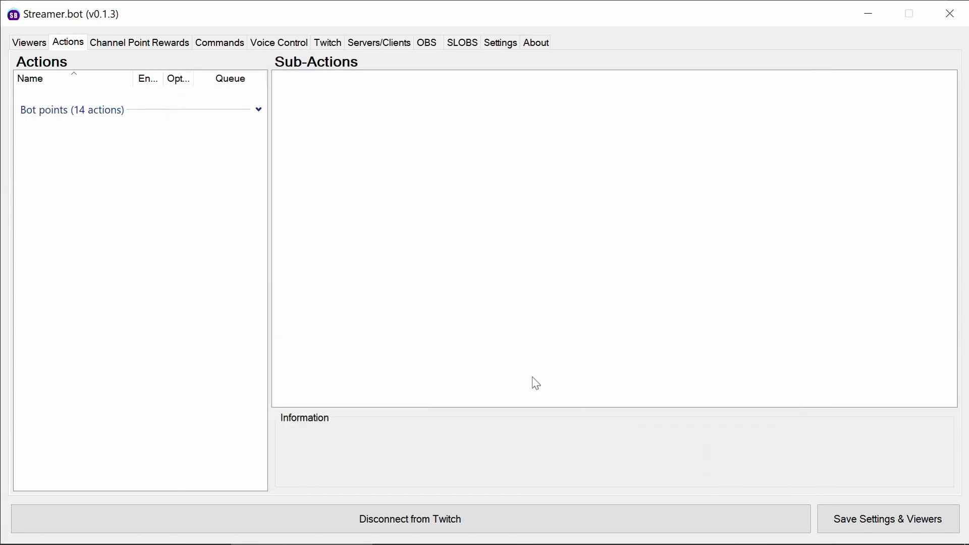
{"action": "left_click", "coordinate": [258, 110]}
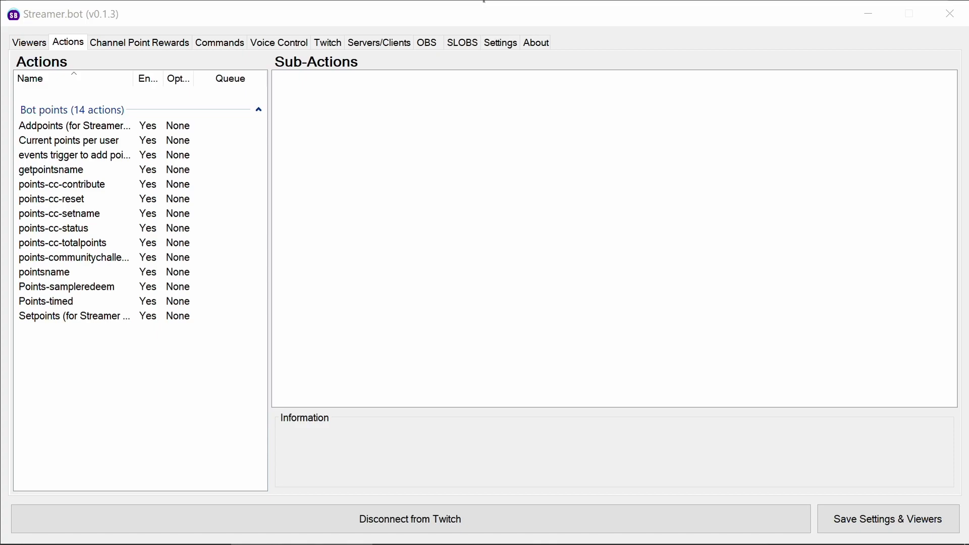
Assign the Points-timed action to the Present Viewers event in the event settings.
{"action": "left_click", "coordinate": [702, 223]}
{"action": "left_click", "coordinate": [506, 44]}
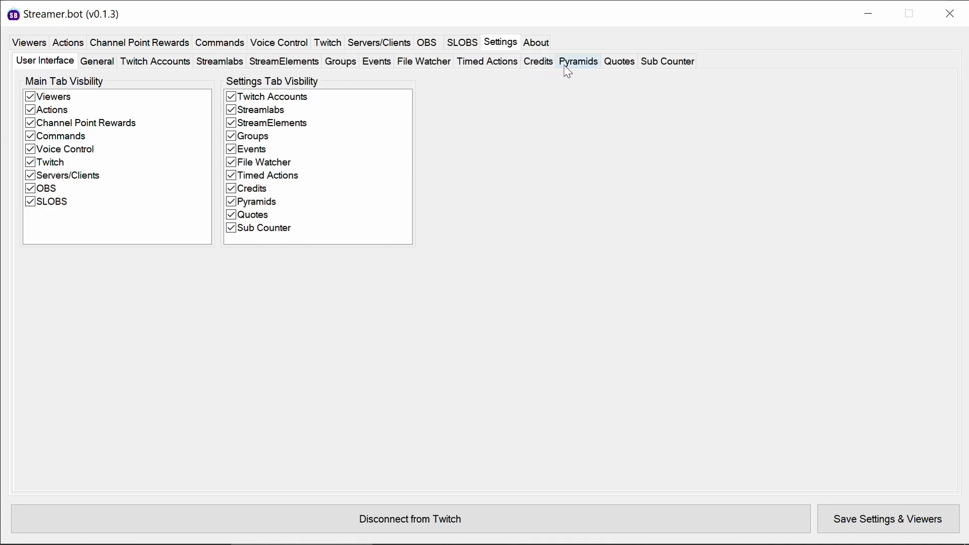
{"action": "left_click", "coordinate": [377, 62]}
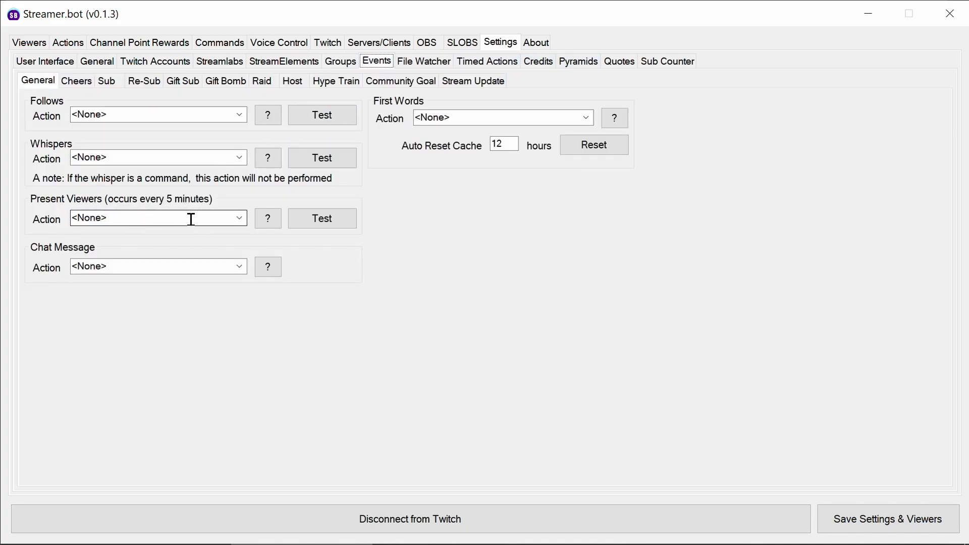
{"action": "left_click", "coordinate": [240, 218]}
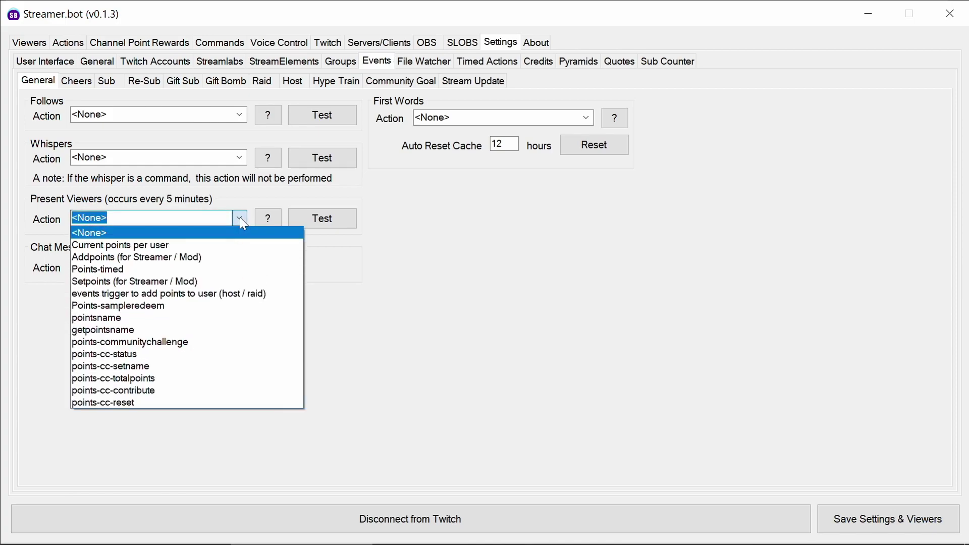
{"action": "left_click", "coordinate": [191, 268]}
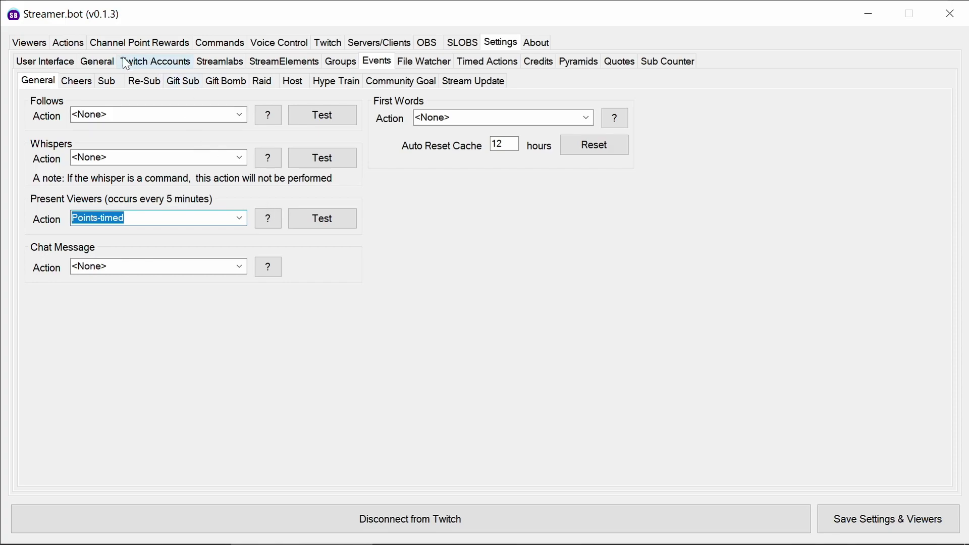
Set pointstoadd to 10 in the Points-timed action's C# code, then compile and save the code.
{"action": "left_click", "coordinate": [78, 43]}
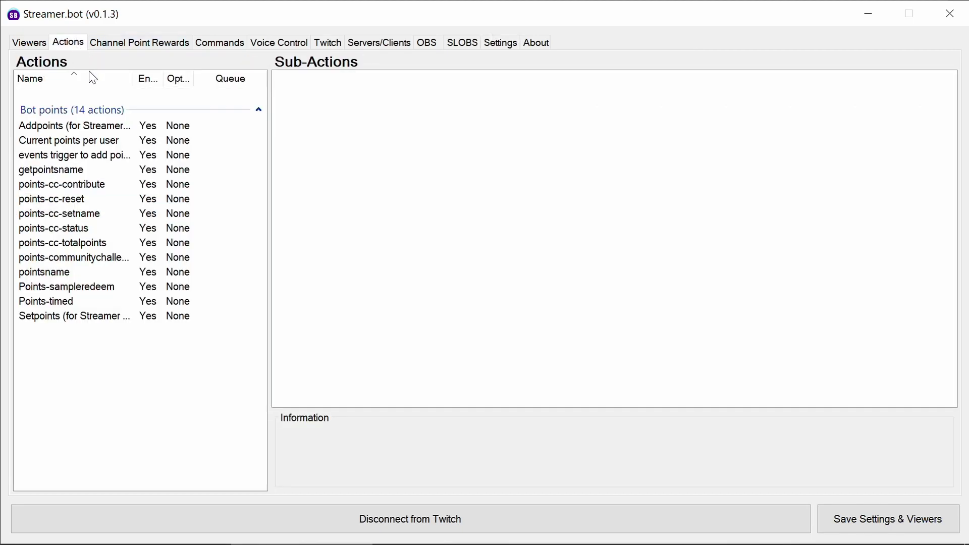
{"action": "left_click", "coordinate": [63, 301]}
{"action": "double_click", "coordinate": [318, 91]}
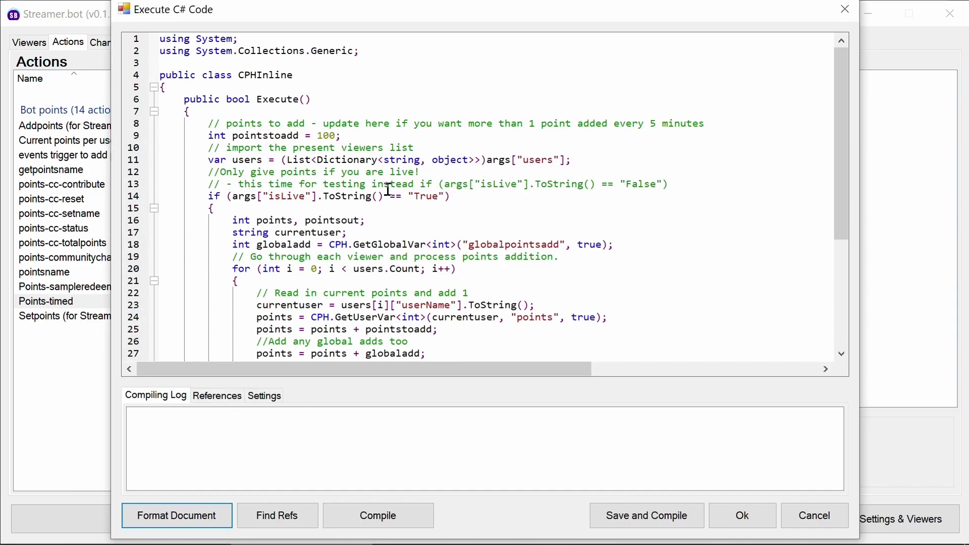
{"action": "left_click", "coordinate": [344, 136]}
{"action": "left_click_drag", "start_coordinate": [344, 137], "coordinate": [212, 136]}
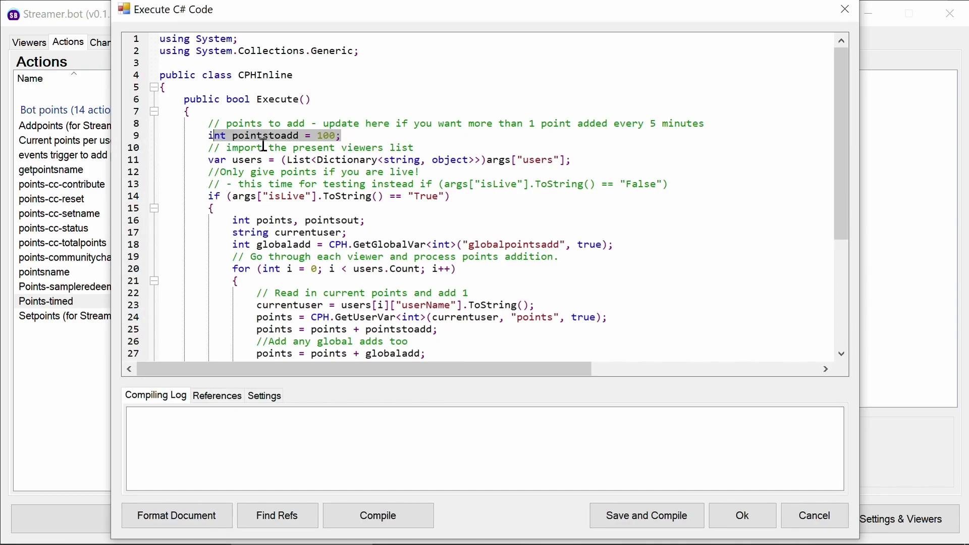
{"action": "left_click", "coordinate": [330, 138]}
{"action": "key", "text": "BackSpace"}
{"action": "key", "text": "Delete"}
{"action": "type", "text": "0"}
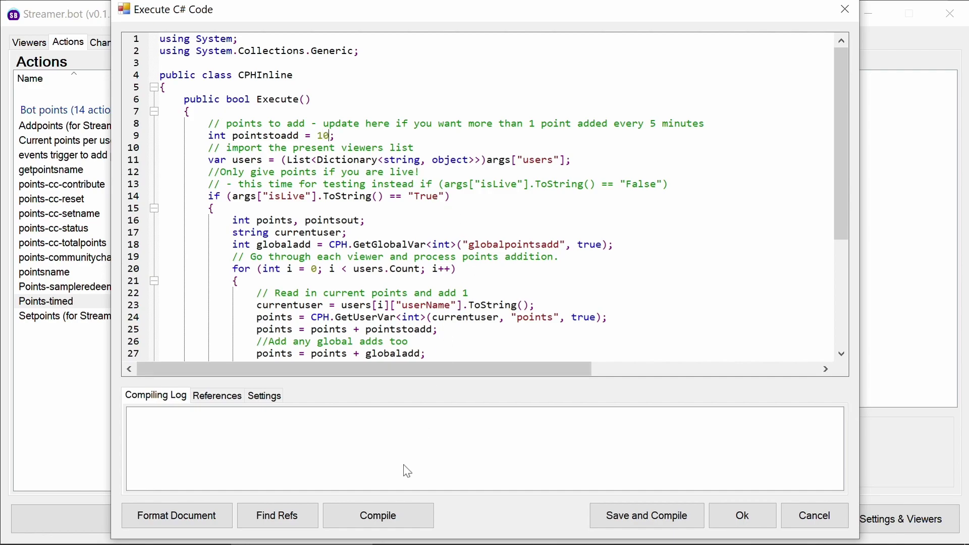
{"action": "left_click", "coordinate": [398, 518]}
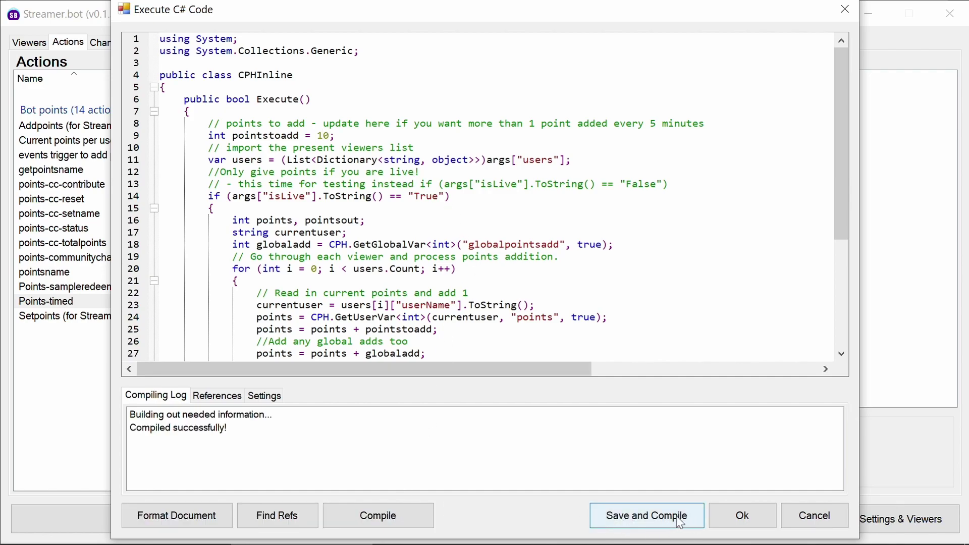
{"action": "left_click", "coordinate": [736, 519]}
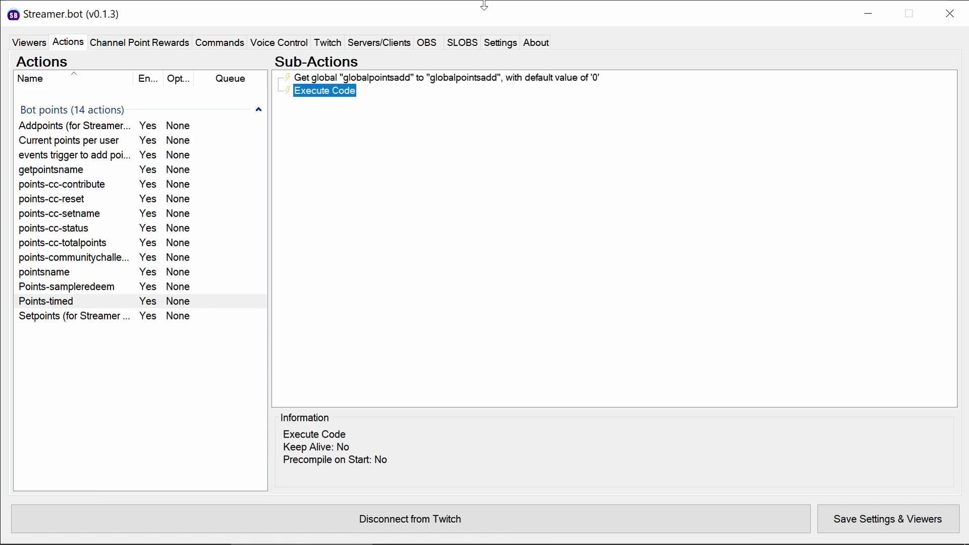
Add a !pointsname command that runs the pointsname action and is allowed only for Moderators.
{"action": "left_click", "coordinate": [220, 42]}
{"action": "right_click", "coordinate": [160, 114]}
{"action": "left_click", "coordinate": [187, 126]}
{"action": "type", "text": "!po"}
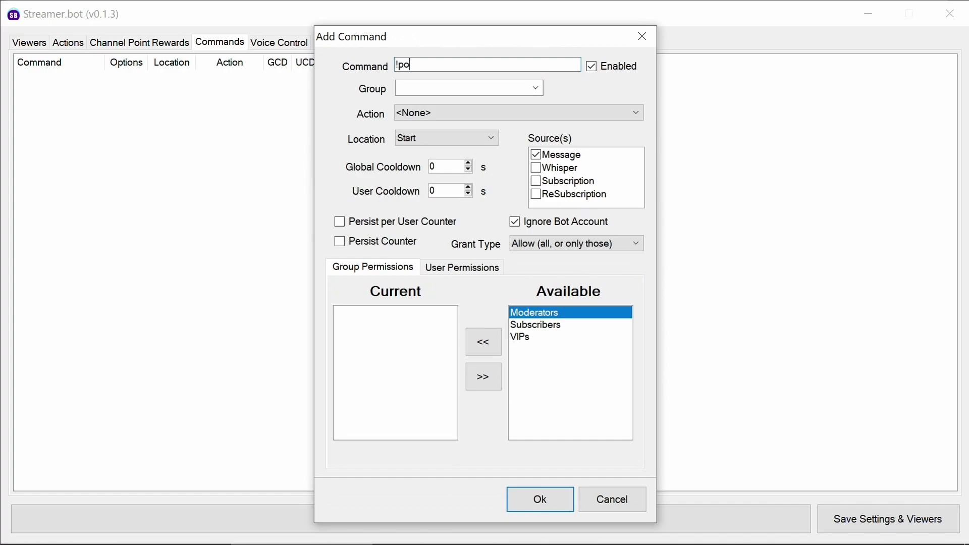
{"action": "type", "text": "intsname"}
{"action": "left_click", "coordinate": [493, 345]}
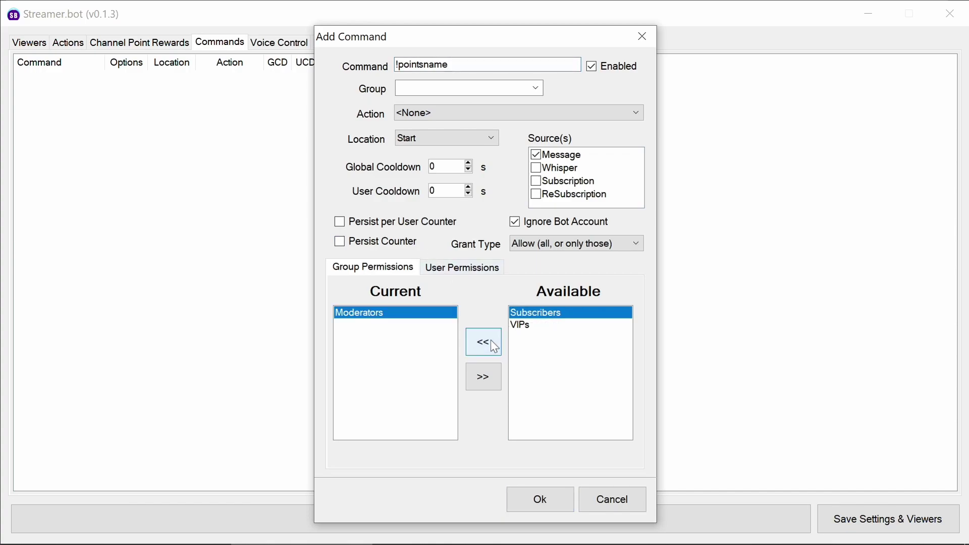
{"action": "left_click", "coordinate": [494, 112]}
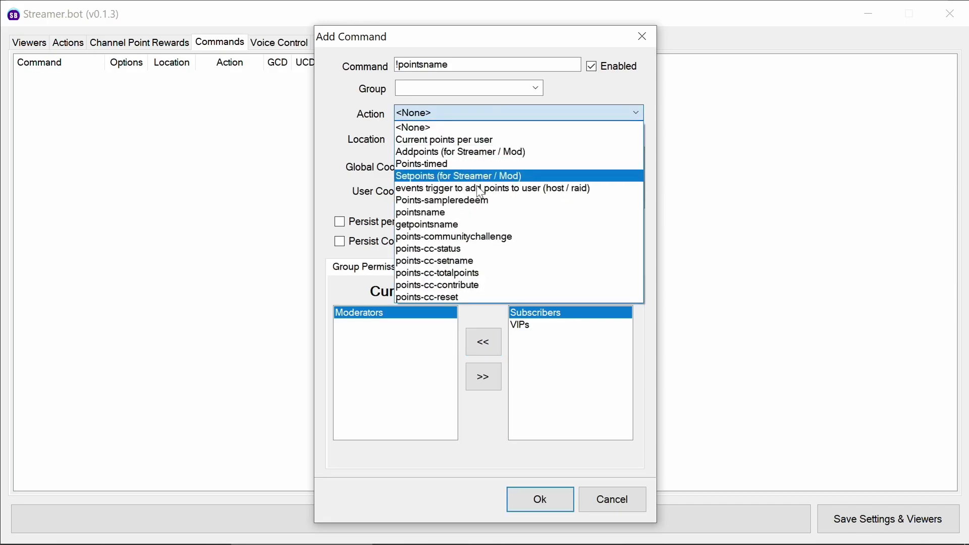
{"action": "left_click", "coordinate": [477, 213]}
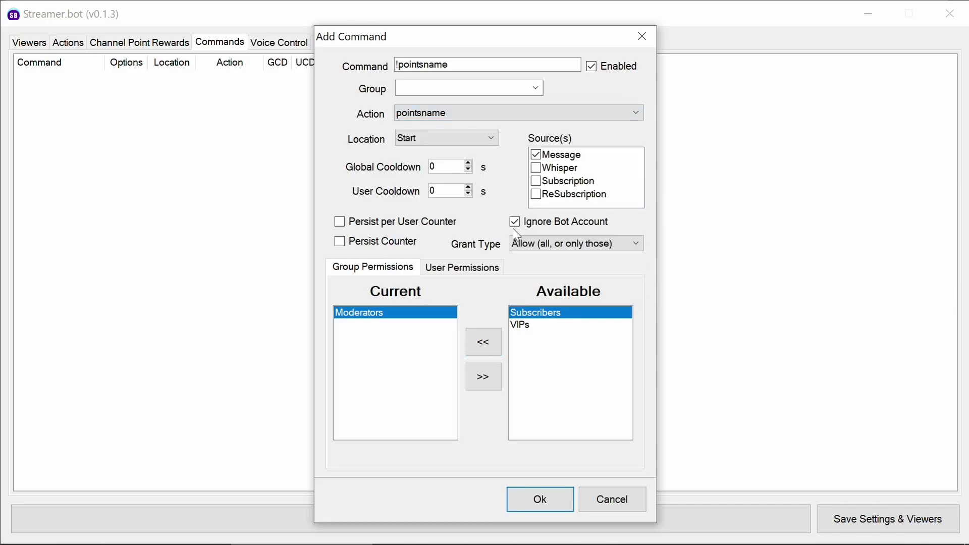
{"action": "left_click", "coordinate": [525, 503]}
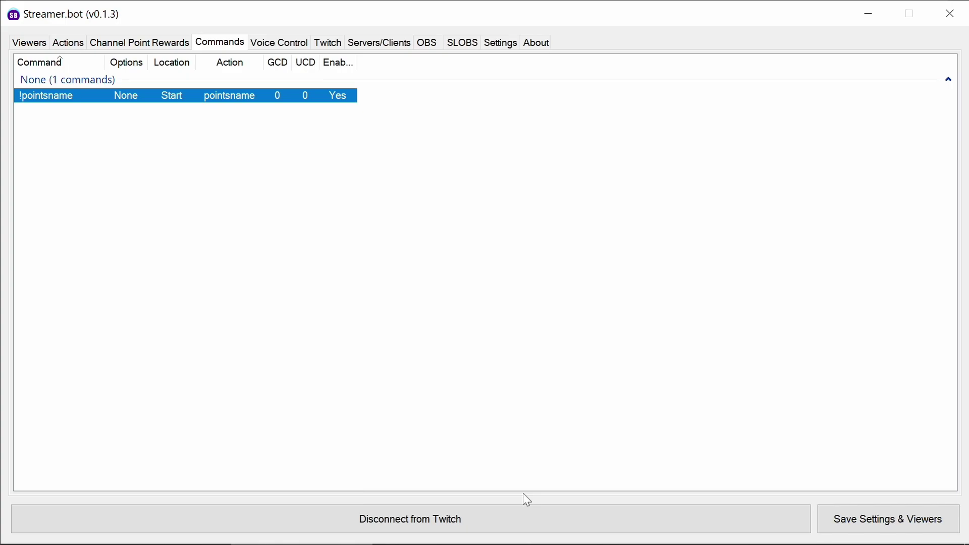
Add a !getpointsname command that runs the getpointsname action and is allowed only for Moderators.
{"action": "right_click", "coordinate": [172, 148]}
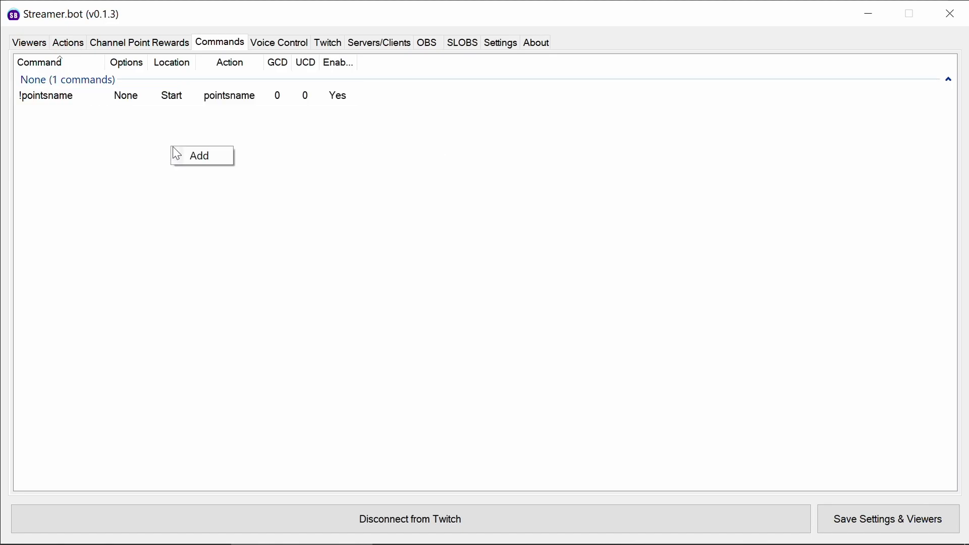
{"action": "left_click", "coordinate": [188, 156]}
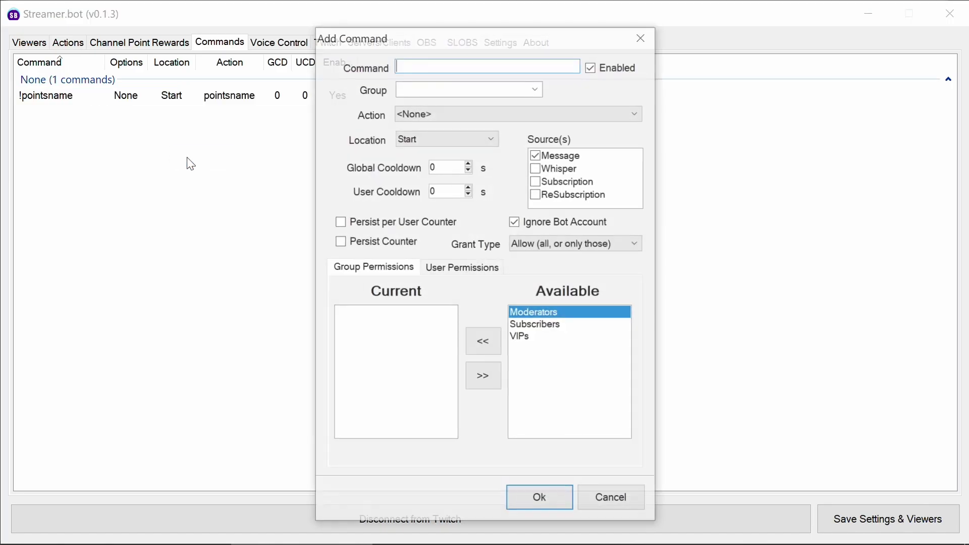
{"action": "type", "text": "!"}
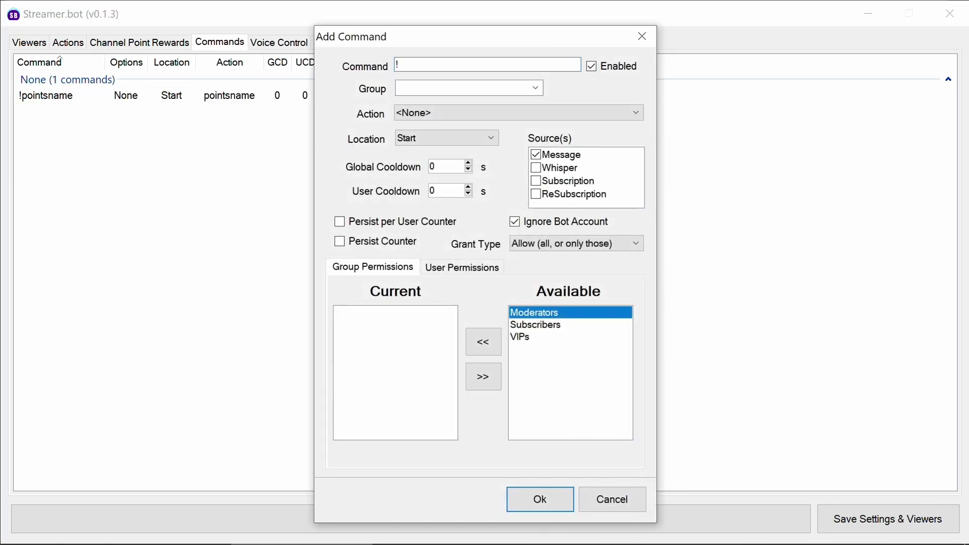
{"action": "type", "text": "getpointsname"}
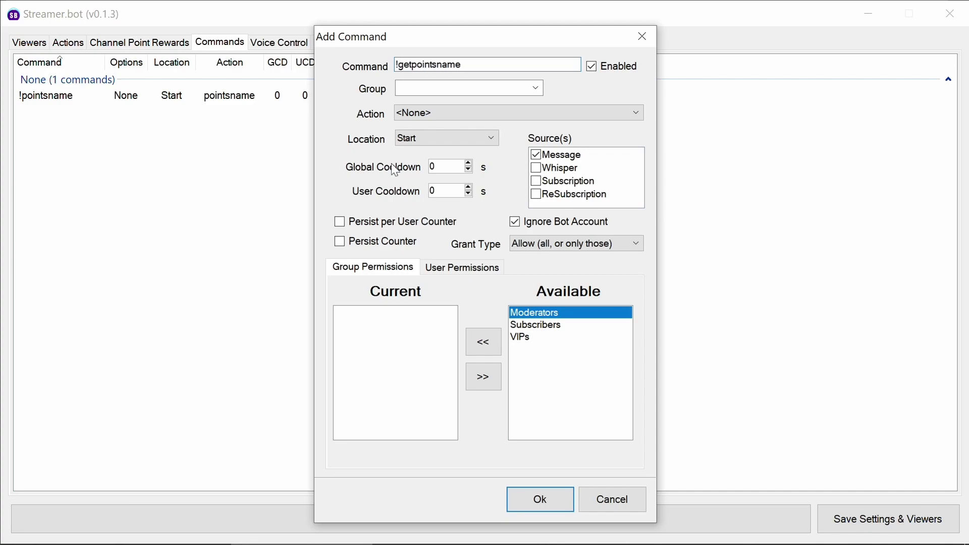
{"action": "left_click", "coordinate": [541, 116]}
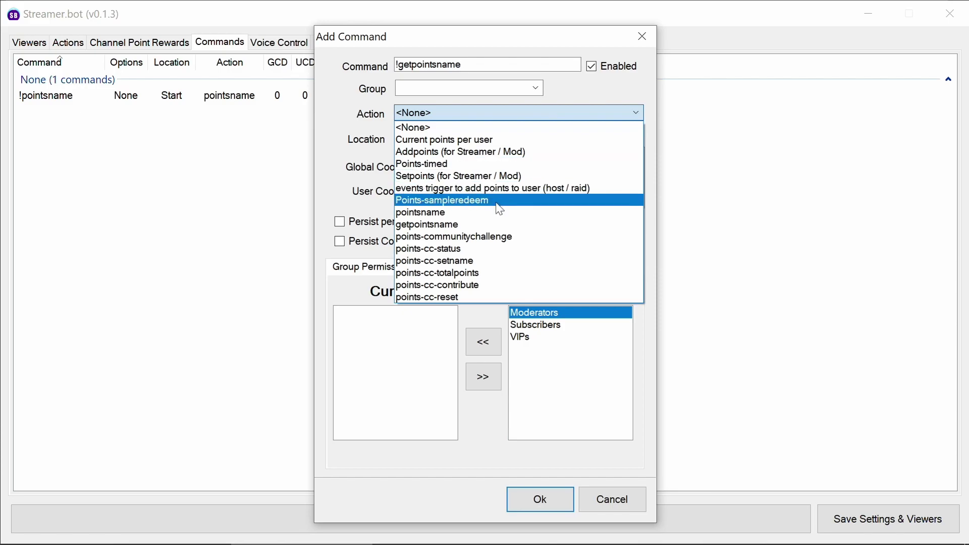
{"action": "left_click", "coordinate": [497, 225]}
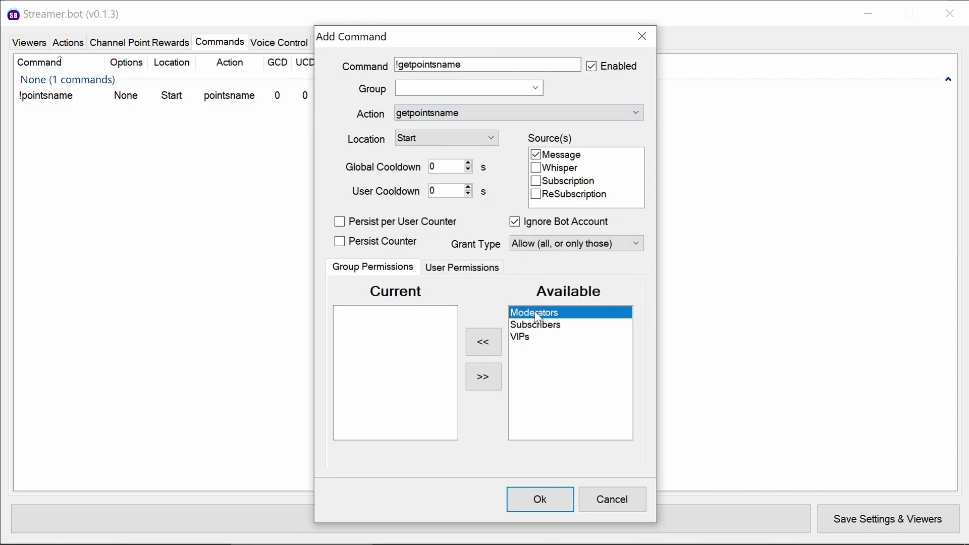
{"action": "left_click", "coordinate": [497, 346]}
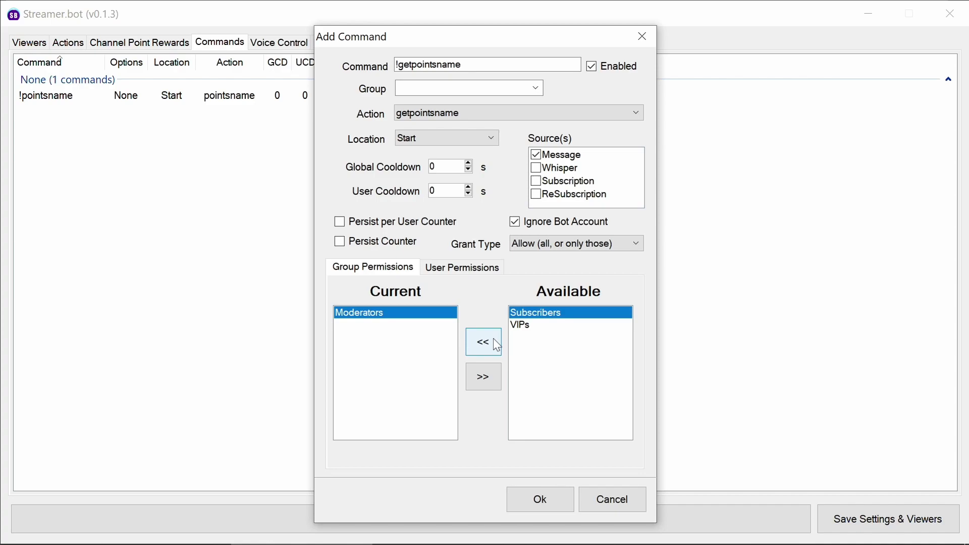
{"action": "left_click", "coordinate": [544, 501]}
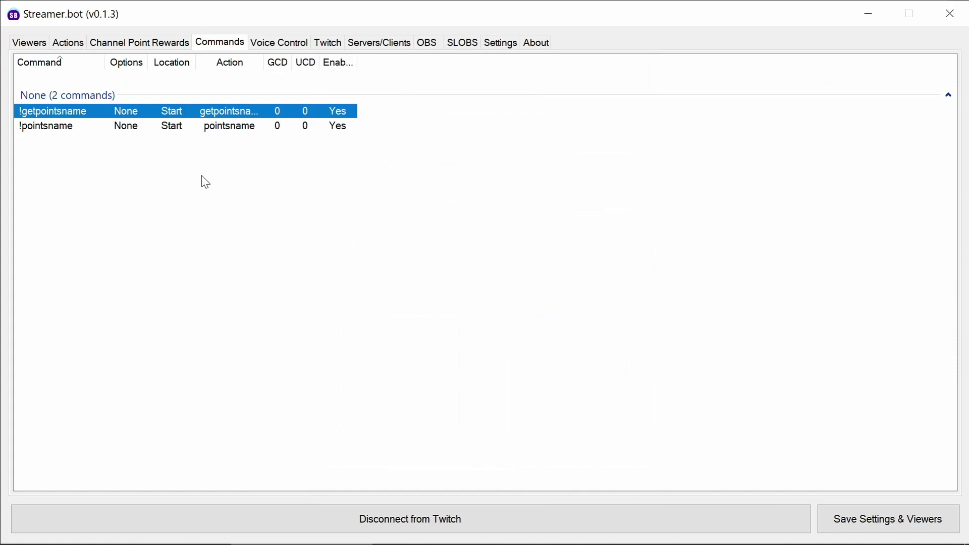
Add a Moderators-only !addpoints command that runs the Addpoints (for Streamer / Mod) action.
{"action": "right_click", "coordinate": [187, 175]}
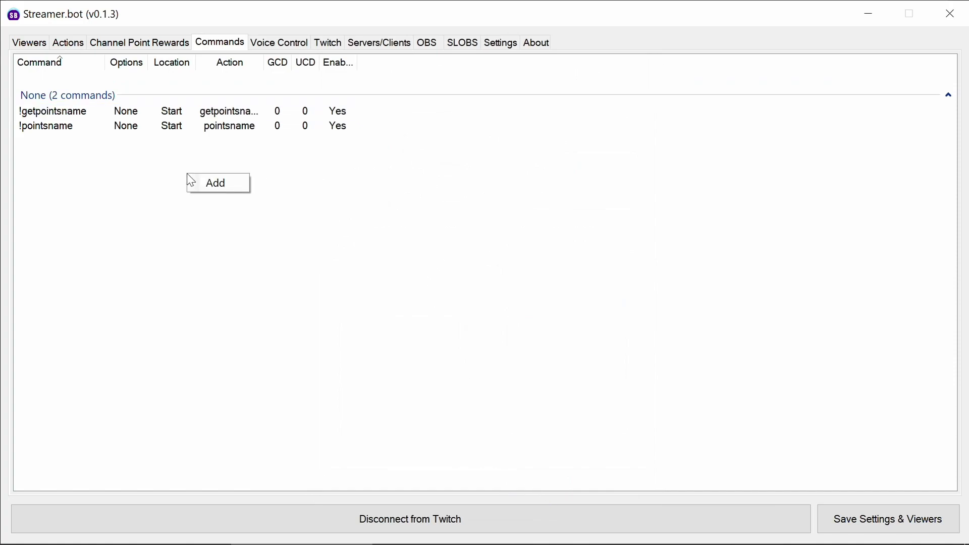
{"action": "left_click", "coordinate": [237, 182]}
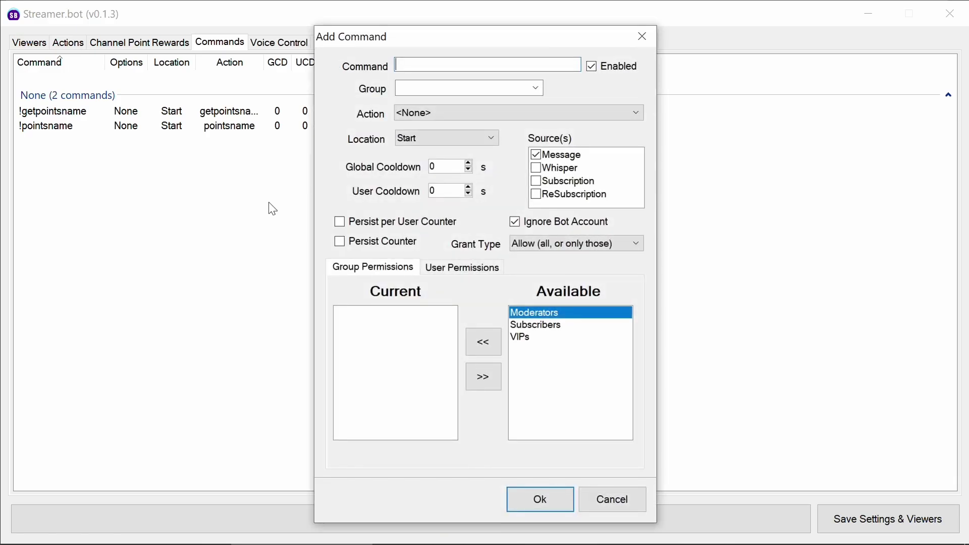
{"action": "type", "text": "!"}
{"action": "key", "text": "BackSpace"}
{"action": "type", "text": "!addpoints"}
{"action": "left_click", "coordinate": [484, 351]}
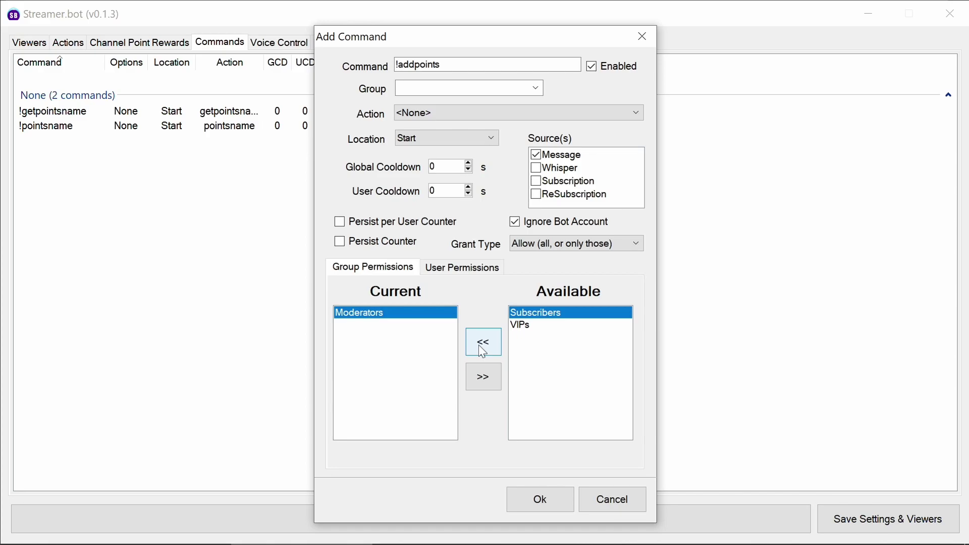
{"action": "left_click", "coordinate": [450, 113]}
{"action": "left_click", "coordinate": [465, 153]}
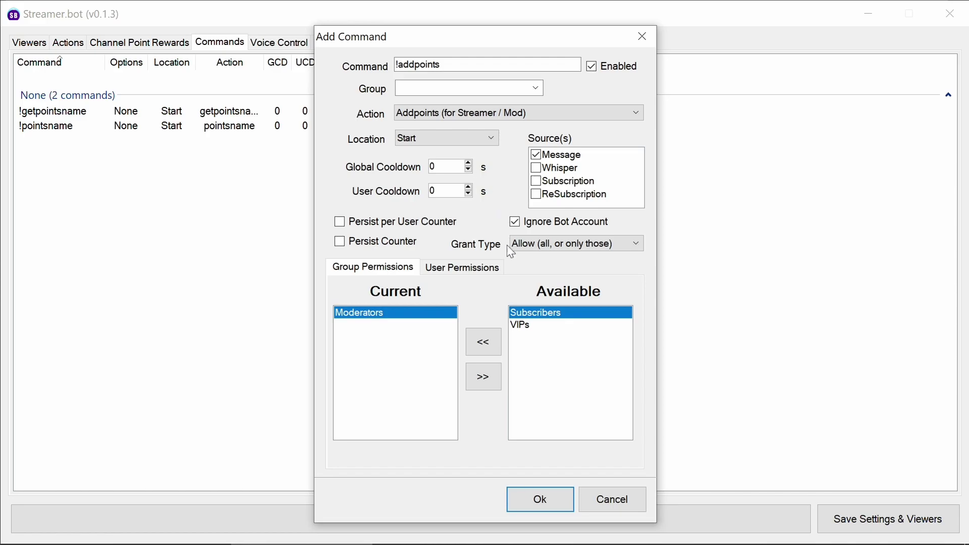
{"action": "left_click", "coordinate": [551, 500]}
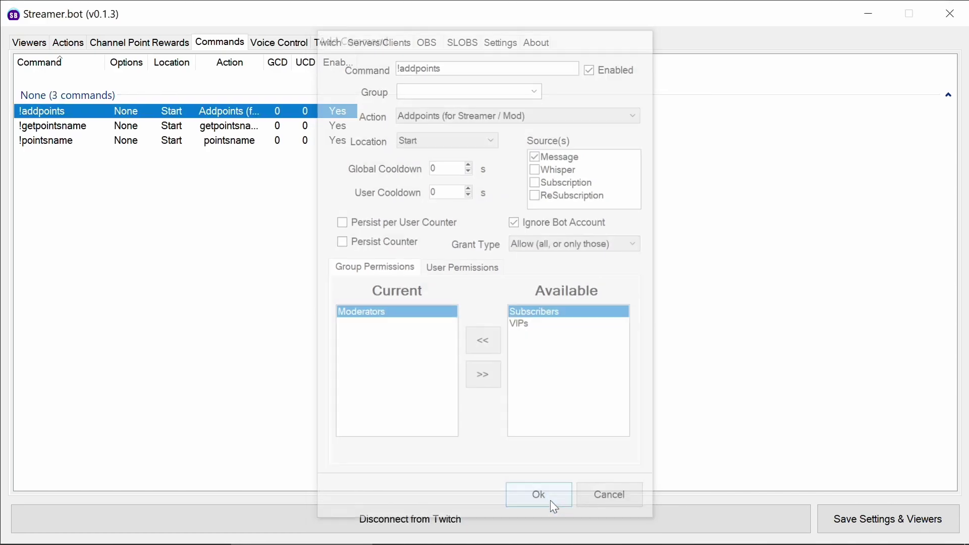
Add a !points command that runs the Current points per user action with a user cooldown of 10 seconds.
{"action": "right_click", "coordinate": [99, 187]}
{"action": "left_click", "coordinate": [113, 195]}
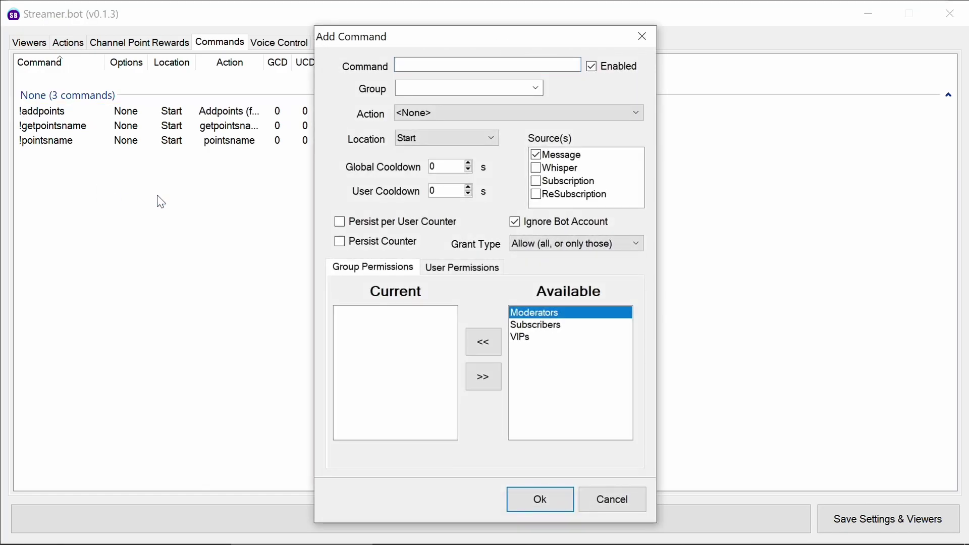
{"action": "type", "text": "!points"}
{"action": "left_click", "coordinate": [458, 113]}
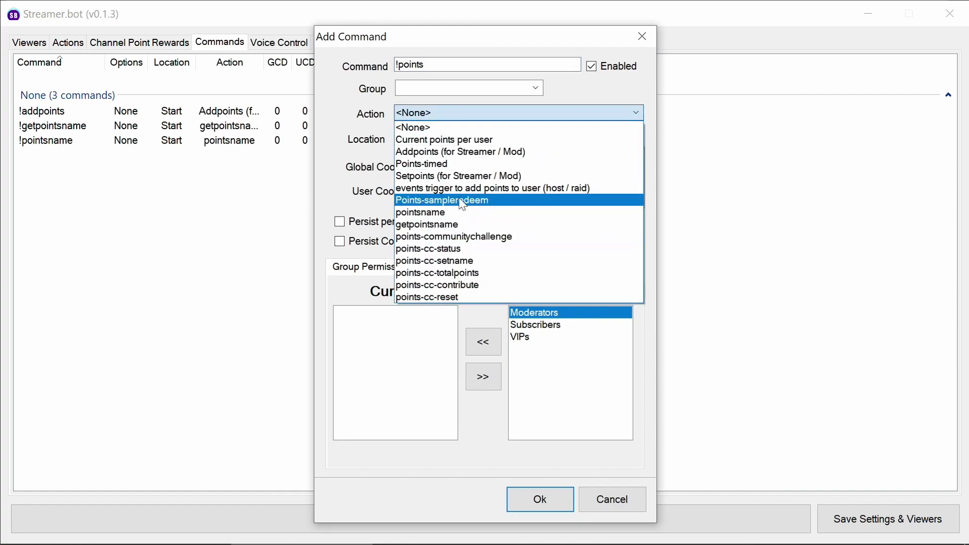
{"action": "left_click", "coordinate": [463, 141]}
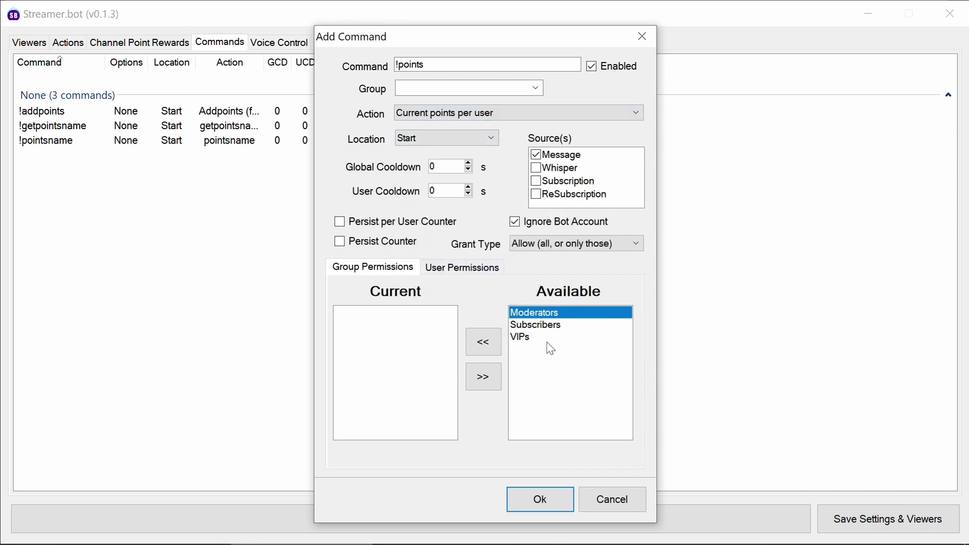
{"action": "left_click_drag", "start_coordinate": [441, 189], "coordinate": [398, 195]}
{"action": "type", "text": "10"}
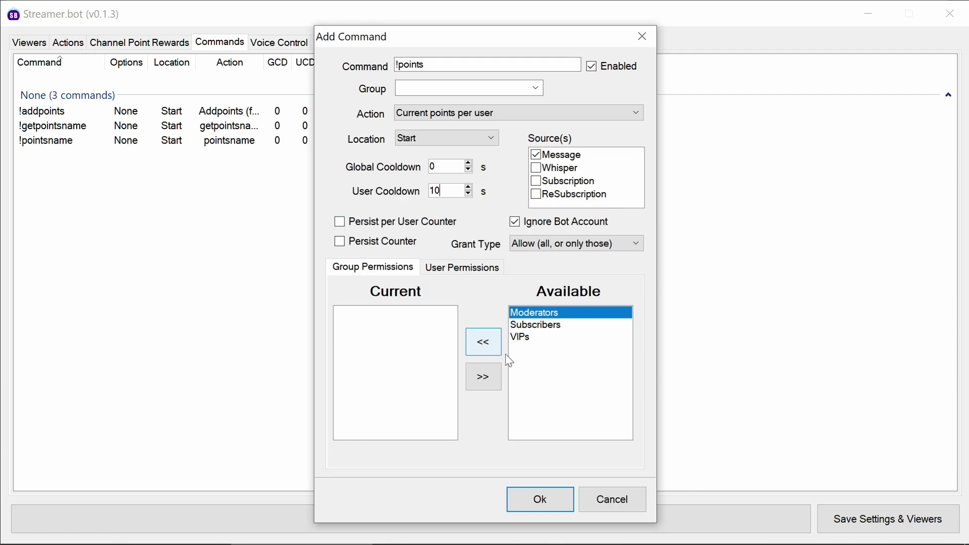
{"action": "left_click", "coordinate": [540, 497]}
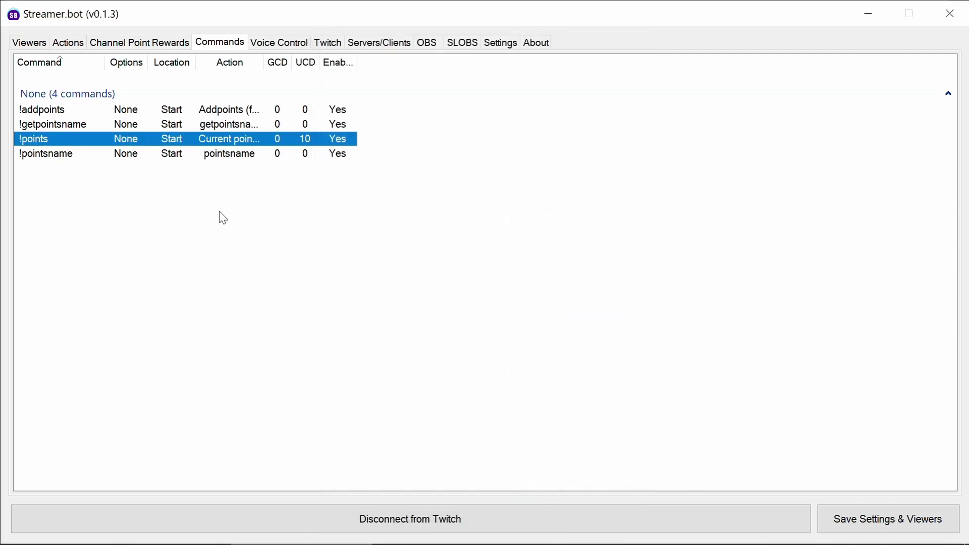
Add a Moderators-only !setpoints command that runs the Setpoints (for Streamer / Mod) action.
{"action": "right_click", "coordinate": [205, 209]}
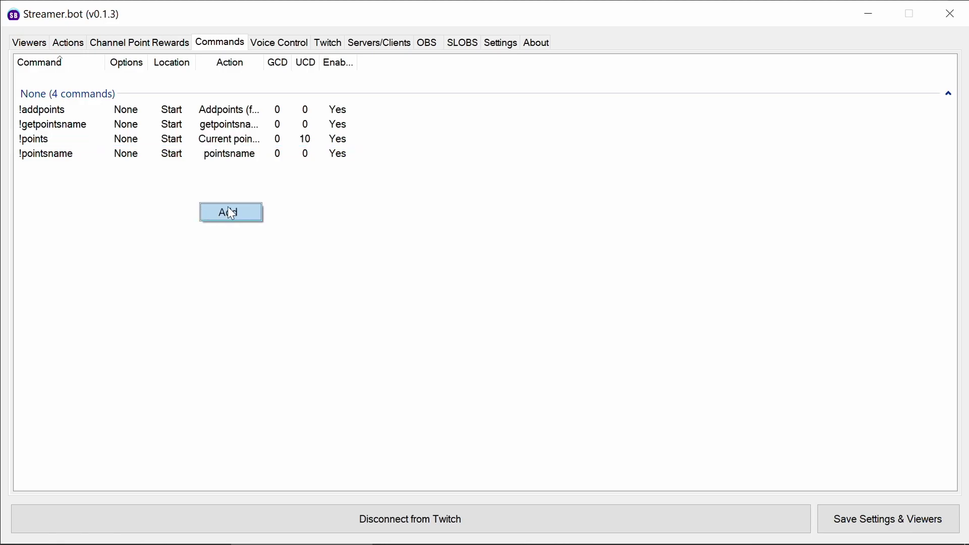
{"action": "left_click", "coordinate": [231, 213]}
{"action": "type", "text": "!"}
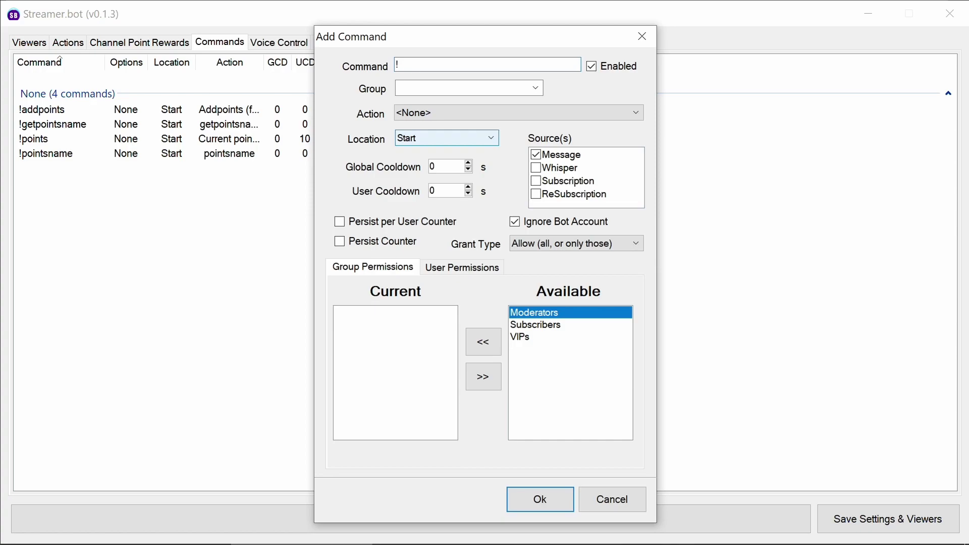
{"action": "type", "text": "setpoints"}
{"action": "left_click", "coordinate": [440, 114]}
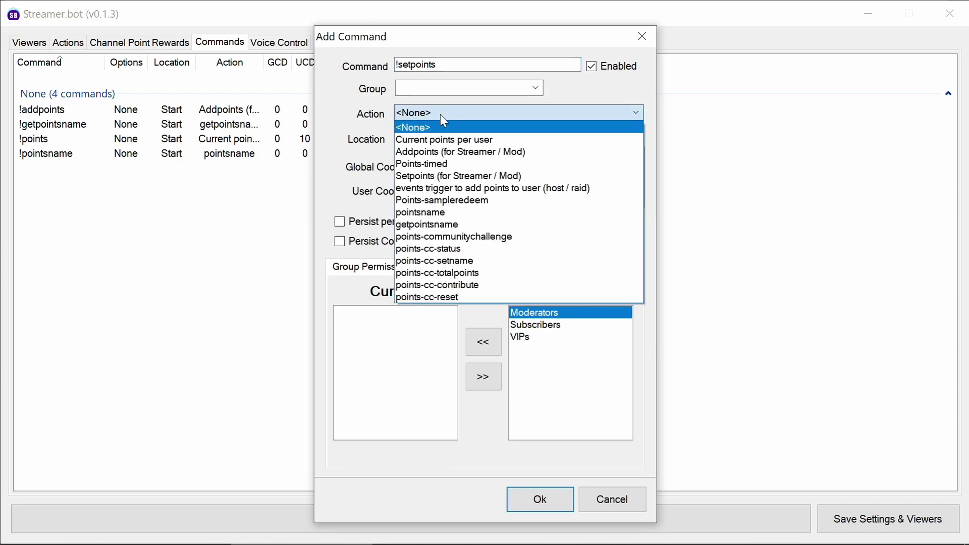
{"action": "left_click", "coordinate": [457, 176]}
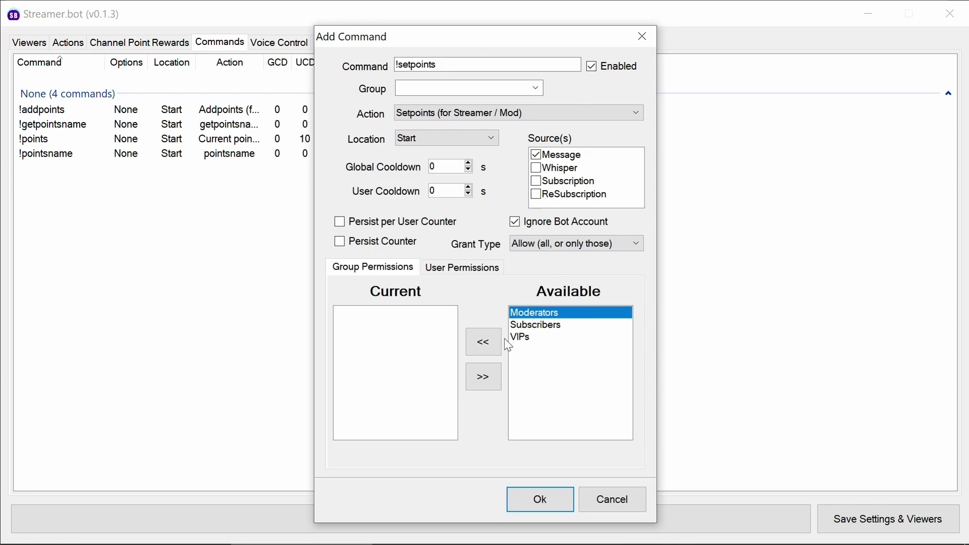
{"action": "left_click", "coordinate": [484, 342]}
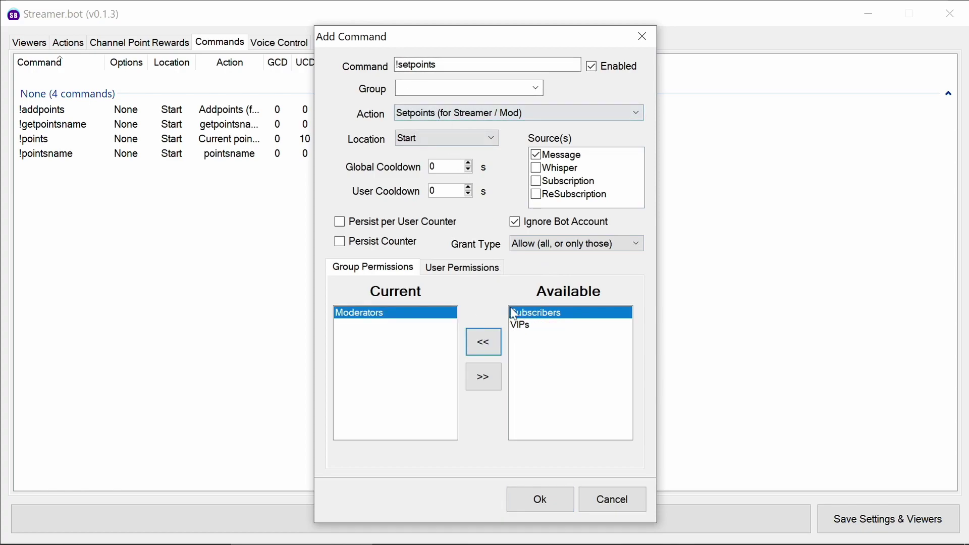
{"action": "left_click", "coordinate": [541, 505]}
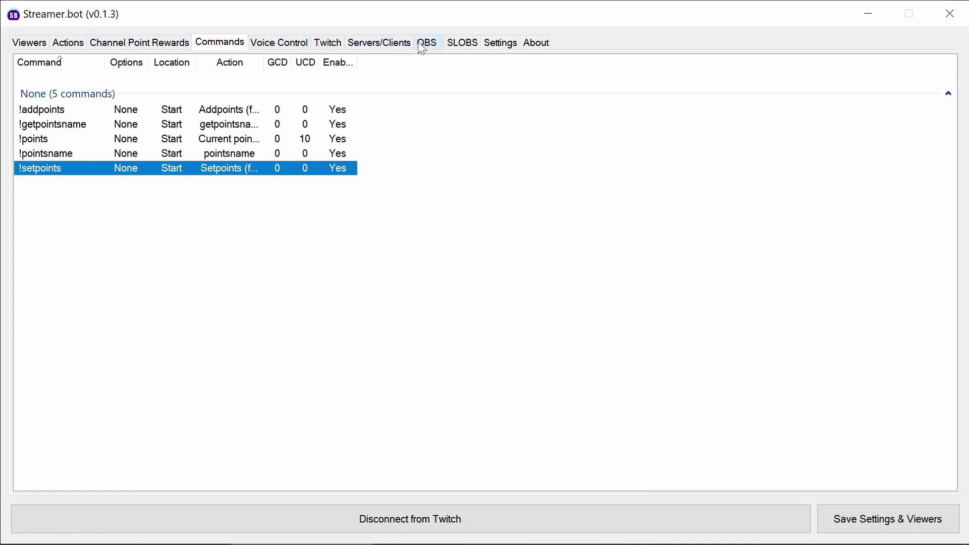
Set the Raid event's generic action to "events trigger to add points to user (host / raid)".
{"action": "left_click", "coordinate": [504, 44]}
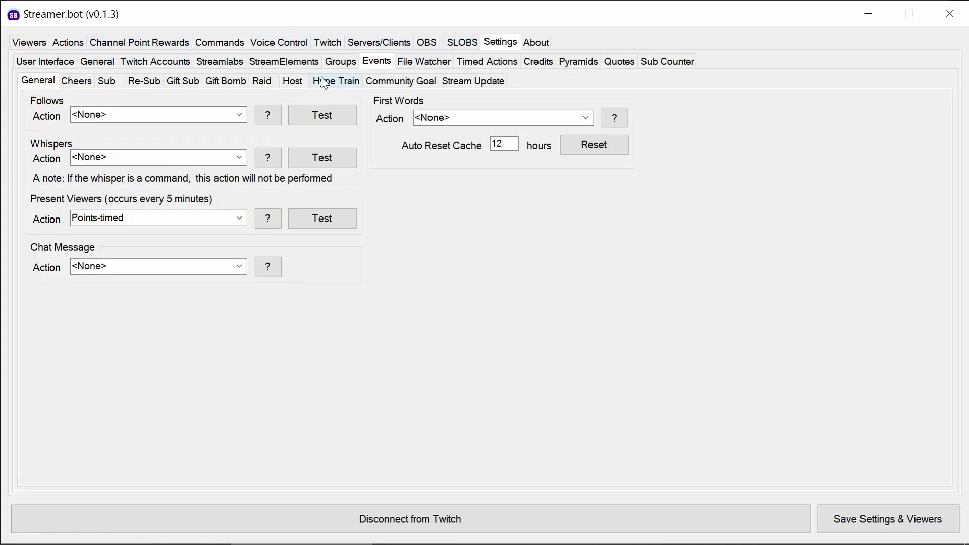
{"action": "left_click", "coordinate": [376, 61]}
{"action": "left_click", "coordinate": [263, 81]}
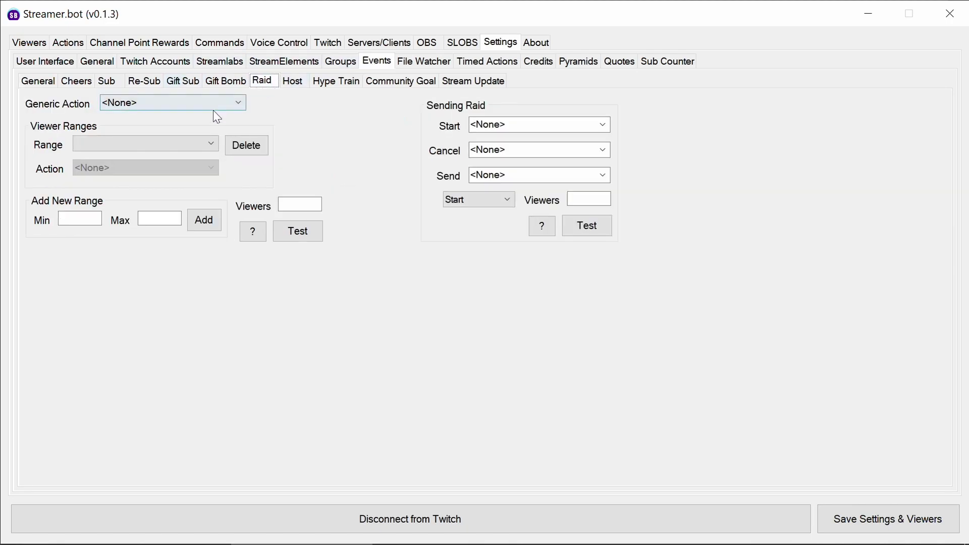
{"action": "left_click", "coordinate": [228, 107]}
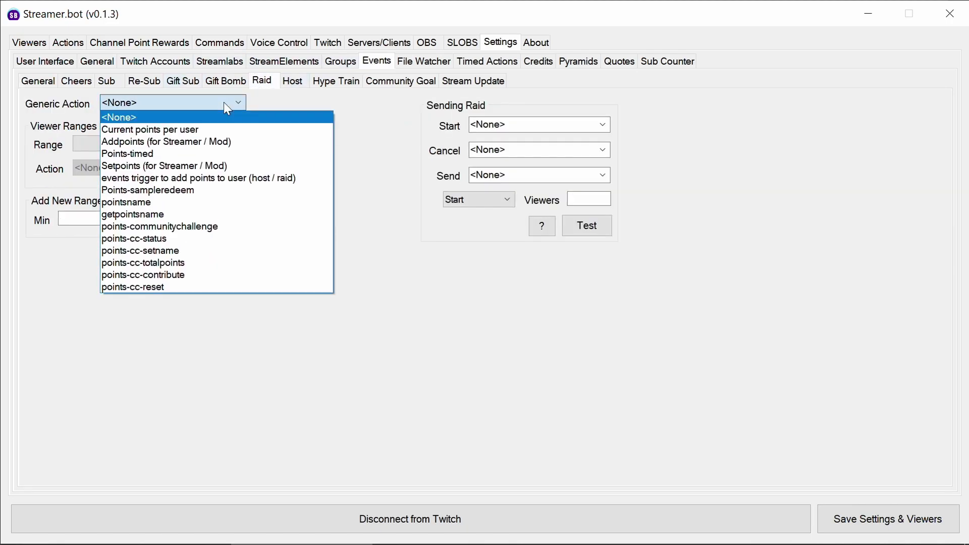
{"action": "left_click", "coordinate": [218, 178]}
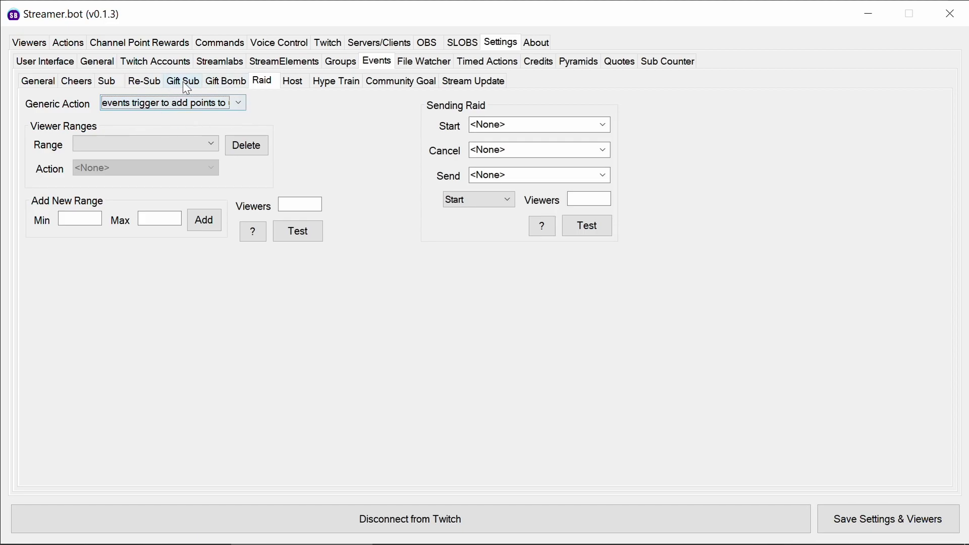
Examine the sub-actions of the host/raid events trigger action, including its points increment and chat message.
{"action": "left_click", "coordinate": [71, 44]}
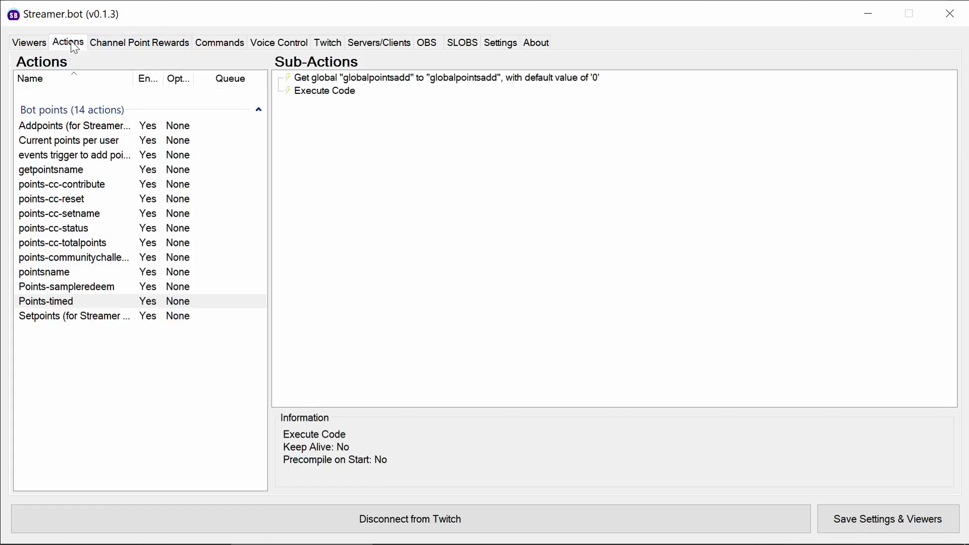
{"action": "left_click", "coordinate": [94, 156]}
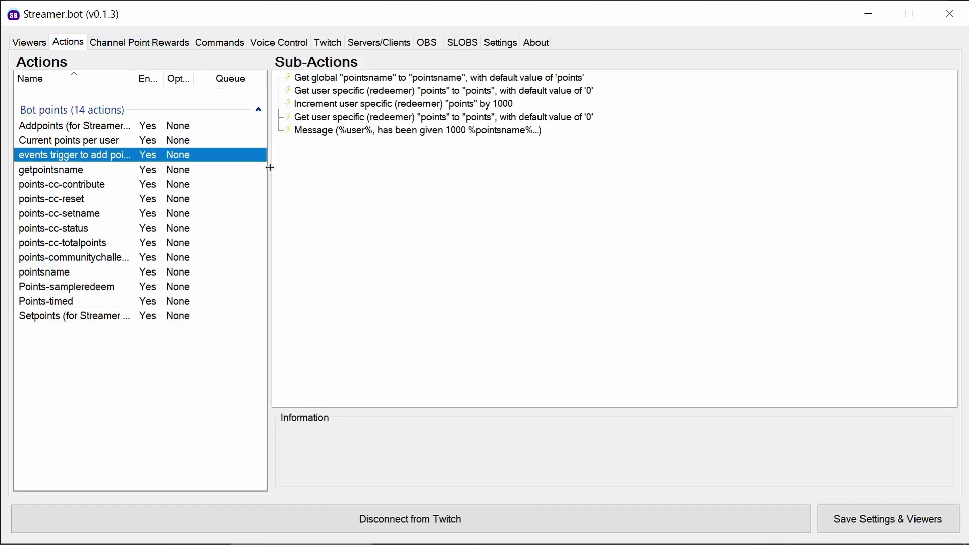
{"action": "left_click", "coordinate": [417, 93]}
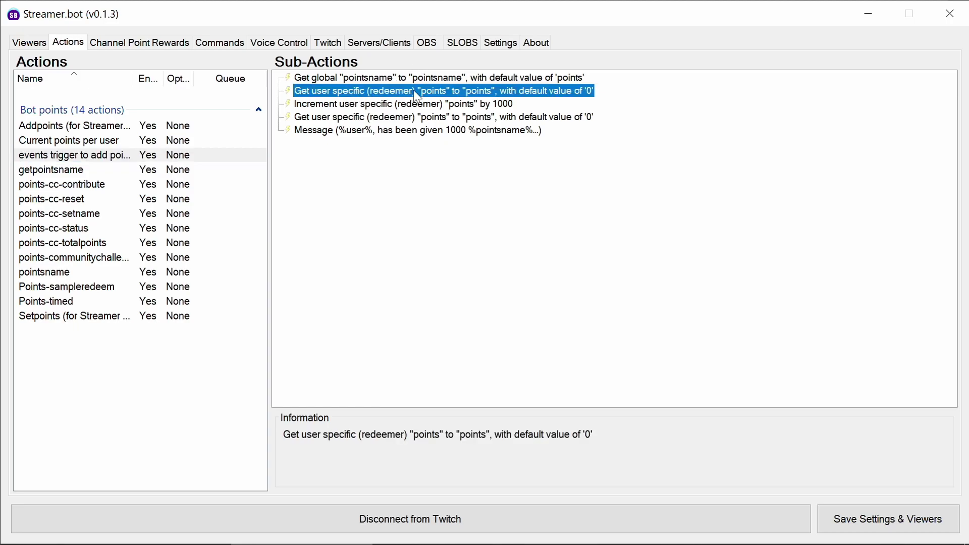
{"action": "left_click", "coordinate": [511, 108]}
{"action": "left_click", "coordinate": [470, 93]}
{"action": "left_click", "coordinate": [428, 105]}
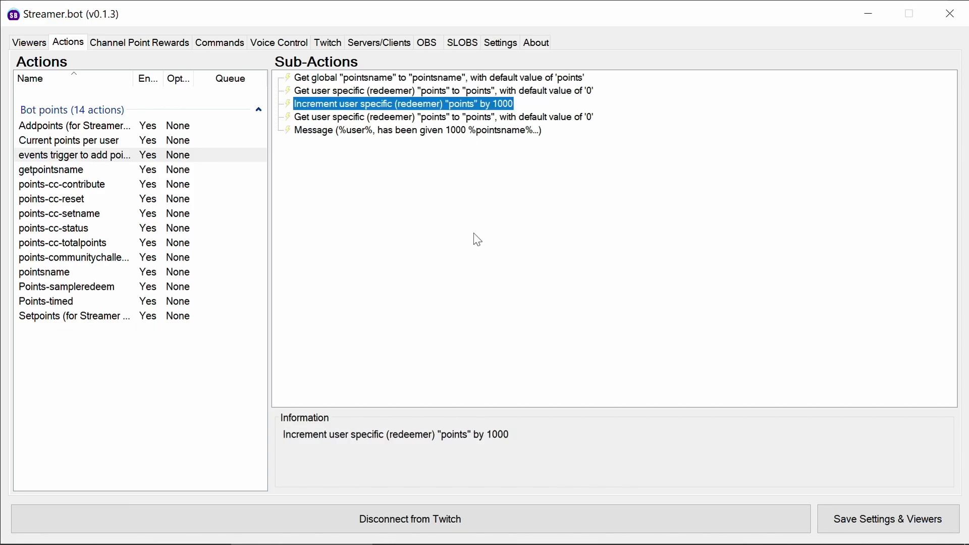
{"action": "left_click", "coordinate": [432, 132]}
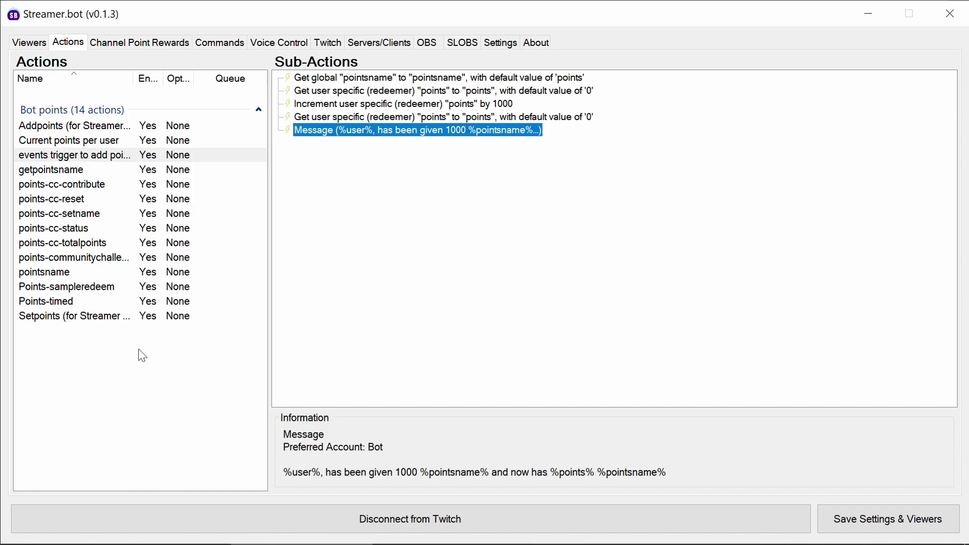
{"action": "right_click", "coordinate": [106, 342]}
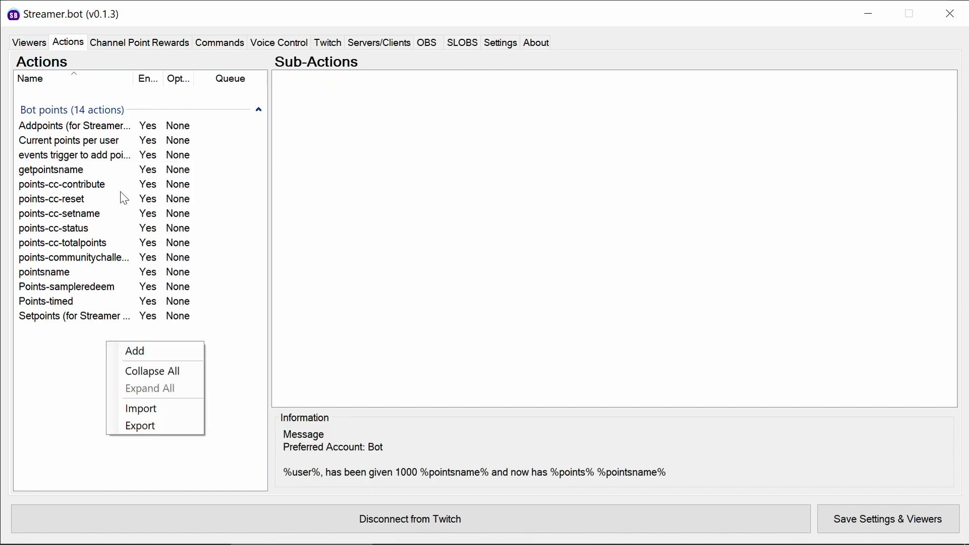
Add a !buywithpoints command that runs the Points-sampleredeem action, with no group restrictions.
{"action": "left_click", "coordinate": [207, 44]}
{"action": "right_click", "coordinate": [149, 284]}
{"action": "left_click", "coordinate": [156, 289]}
{"action": "type", "text": "!buywithpoints"}
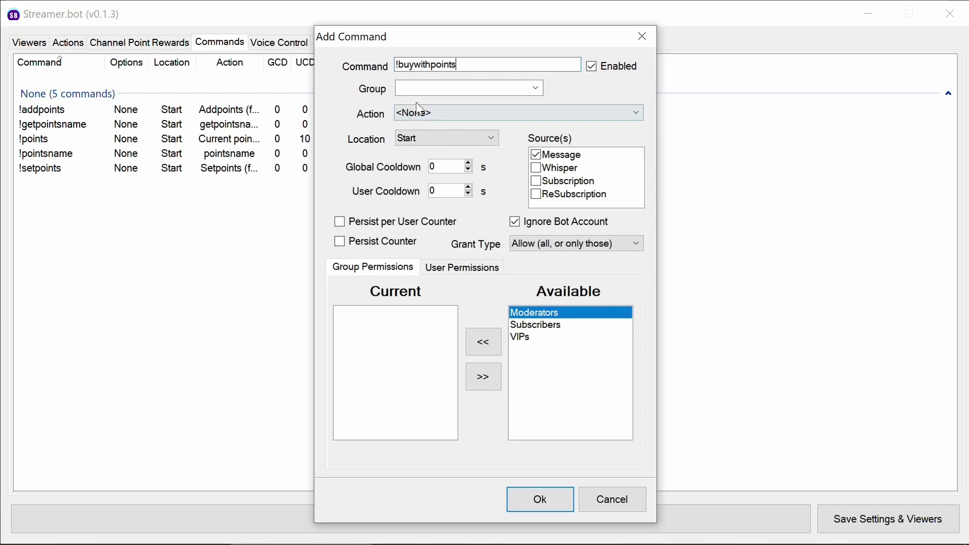
{"action": "left_click", "coordinate": [420, 112]}
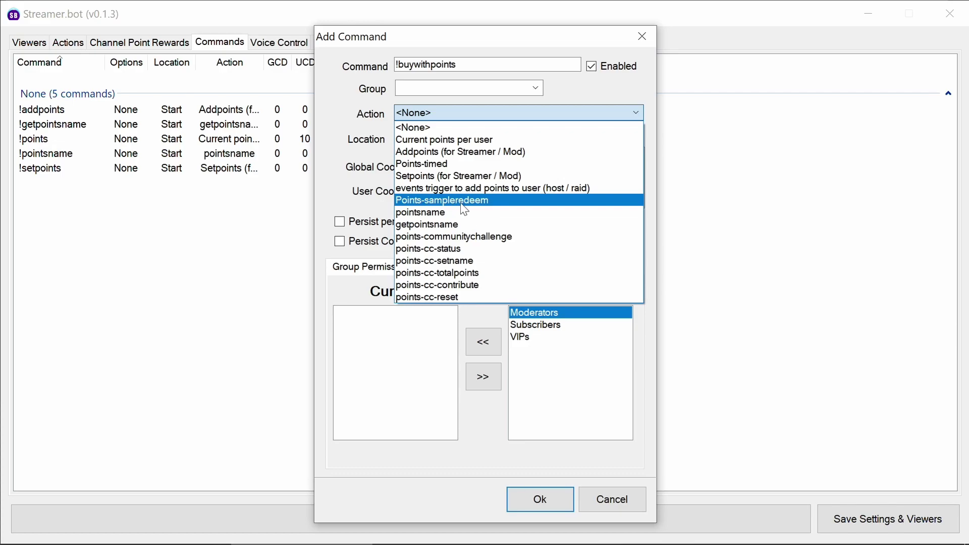
{"action": "left_click", "coordinate": [464, 202]}
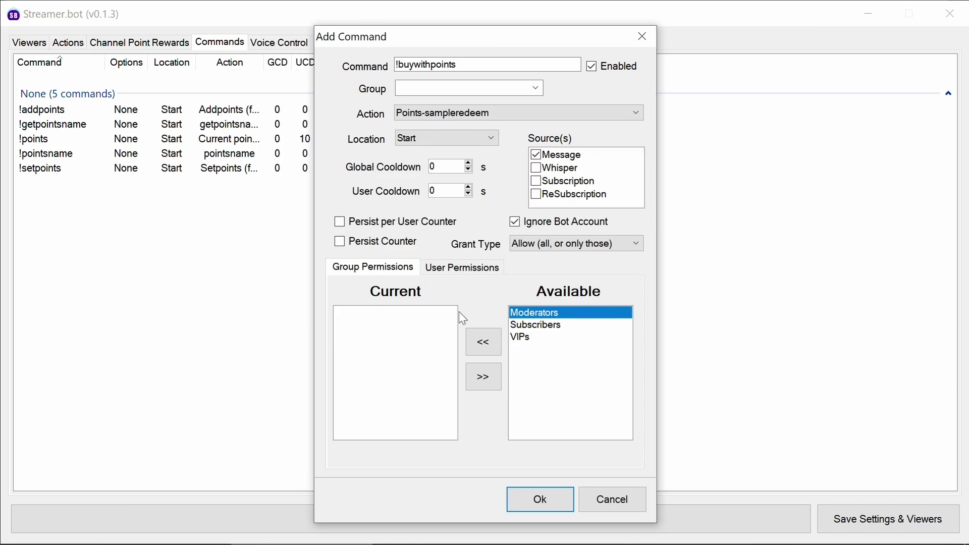
{"action": "left_click", "coordinate": [534, 503]}
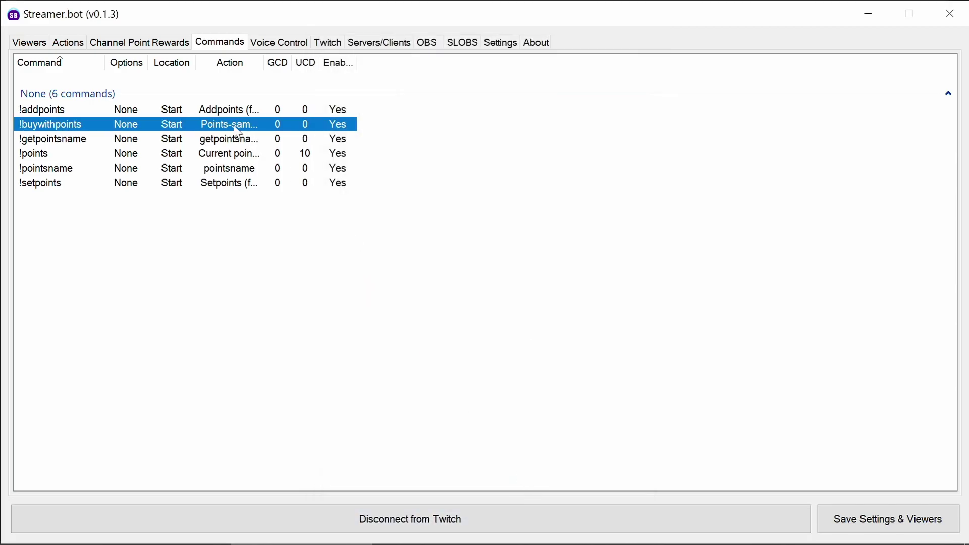
Examine the Points-sampleredeem action's sub-actions, including the Logic If settings for the minimum points check and the points deduction.
{"action": "left_click", "coordinate": [68, 43]}
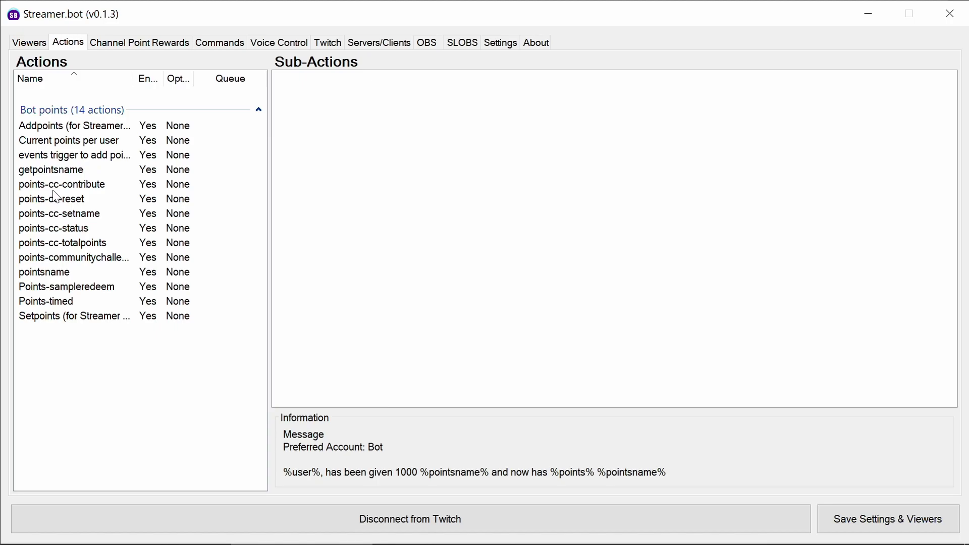
{"action": "left_click", "coordinate": [61, 286]}
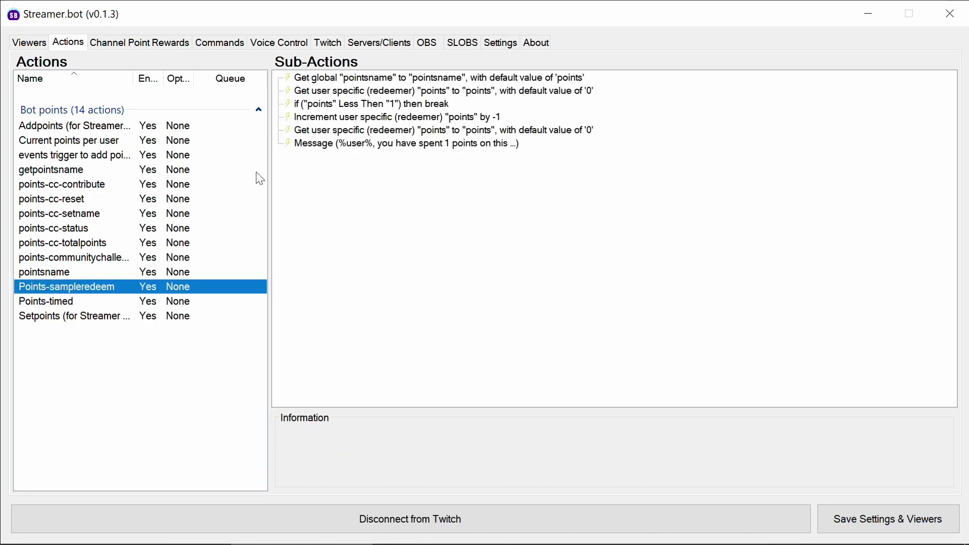
{"action": "left_click", "coordinate": [383, 79]}
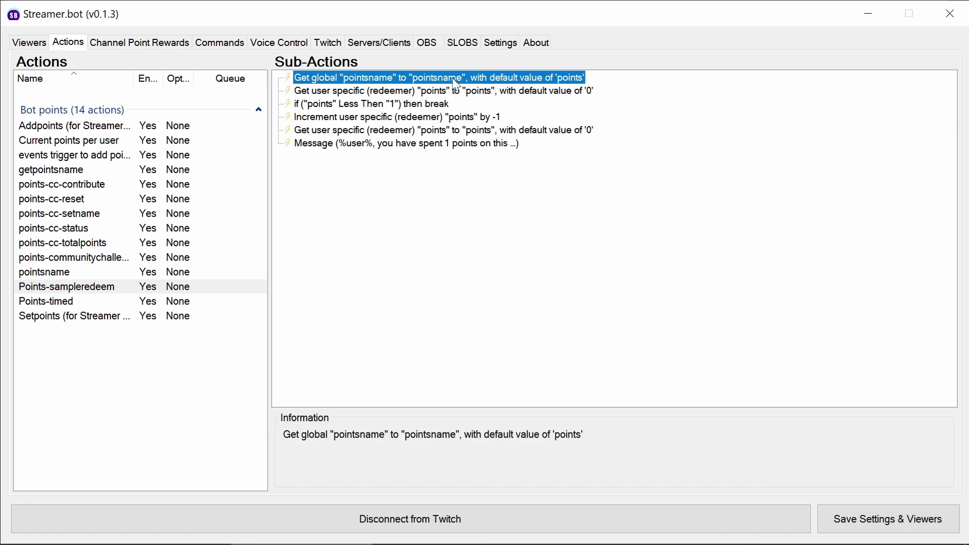
{"action": "left_click", "coordinate": [408, 91]}
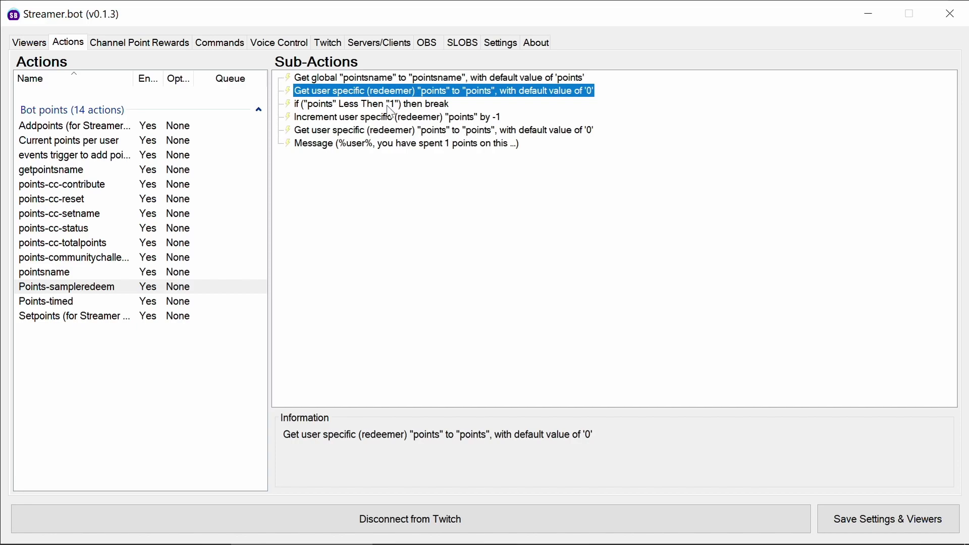
{"action": "left_click", "coordinate": [407, 105]}
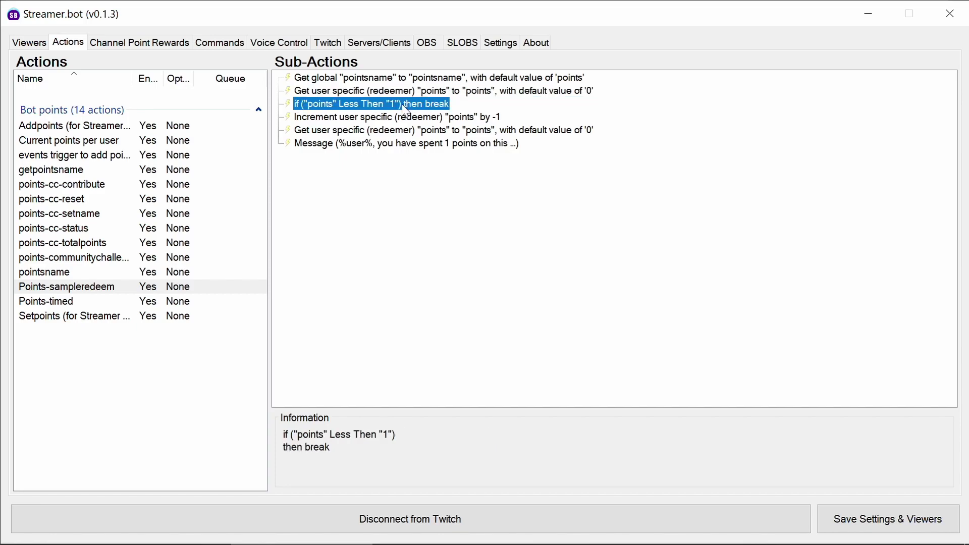
{"action": "double_click", "coordinate": [440, 105]}
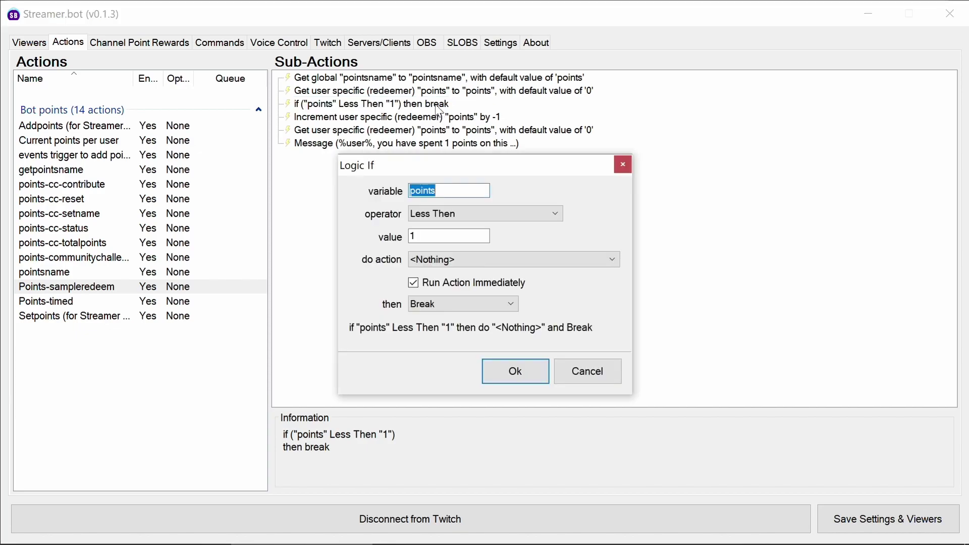
{"action": "left_click", "coordinate": [461, 261]}
{"action": "left_click", "coordinate": [461, 262]}
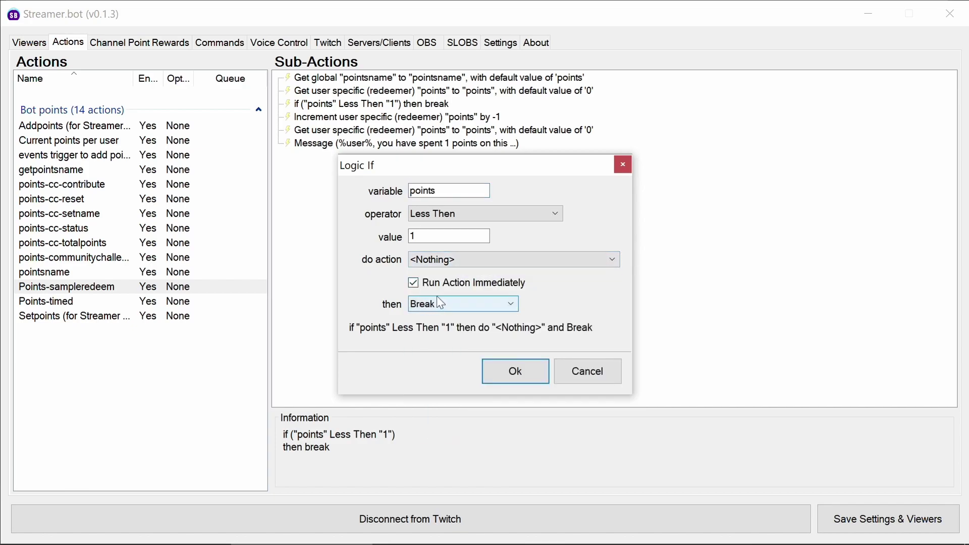
{"action": "left_click", "coordinate": [602, 370]}
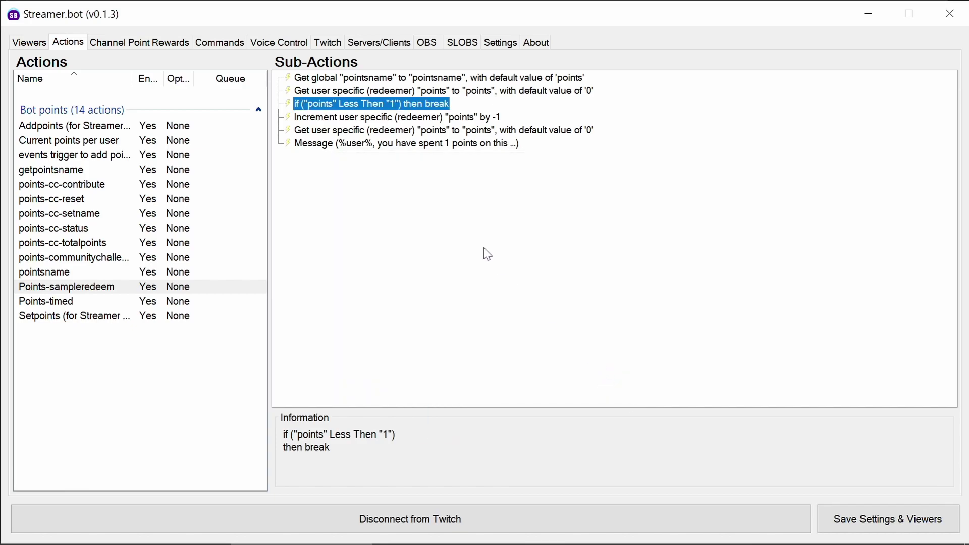
{"action": "left_click", "coordinate": [365, 117]}
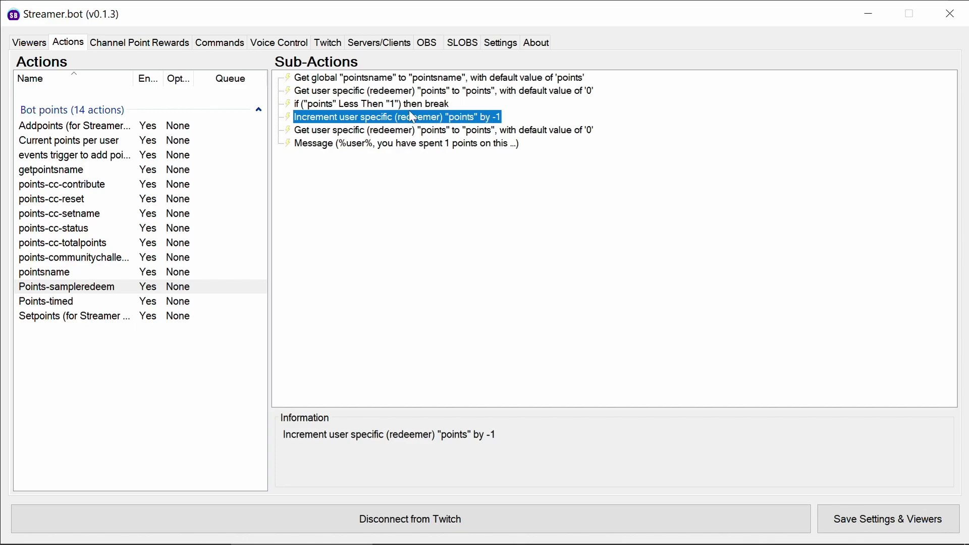
{"action": "left_click", "coordinate": [397, 106]}
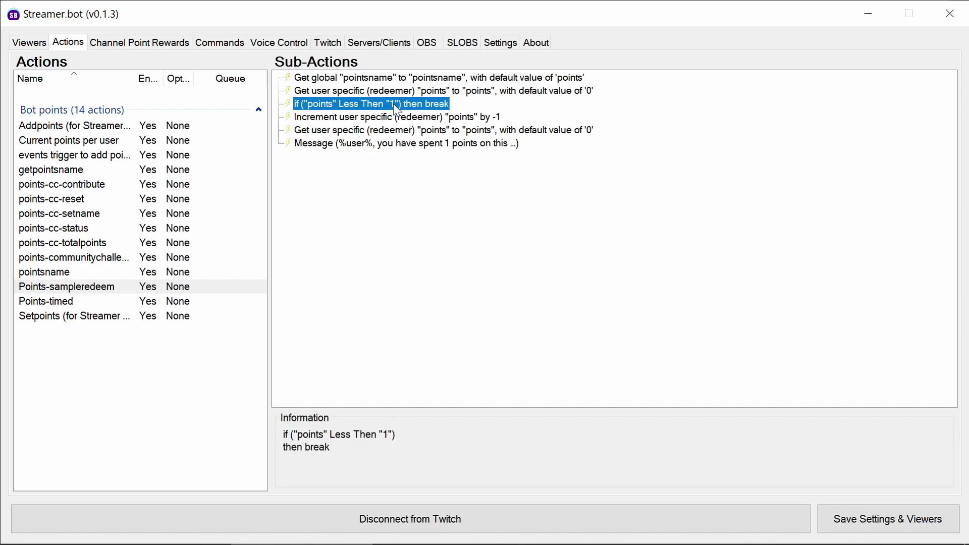
In the chat message of Points-sampleredeem, replace the word "points" after "spent 1" with %pointsname%.
{"action": "left_click", "coordinate": [499, 119]}
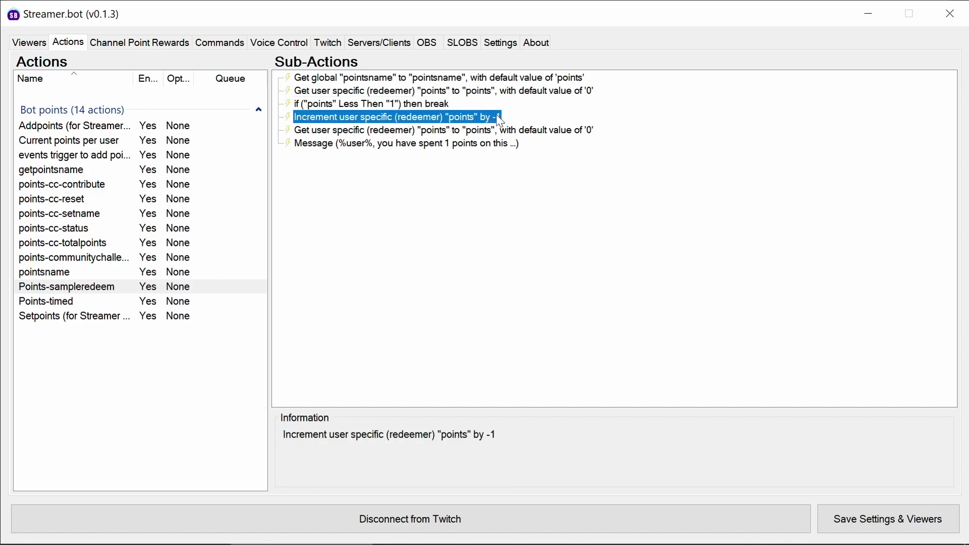
{"action": "left_click", "coordinate": [467, 145]}
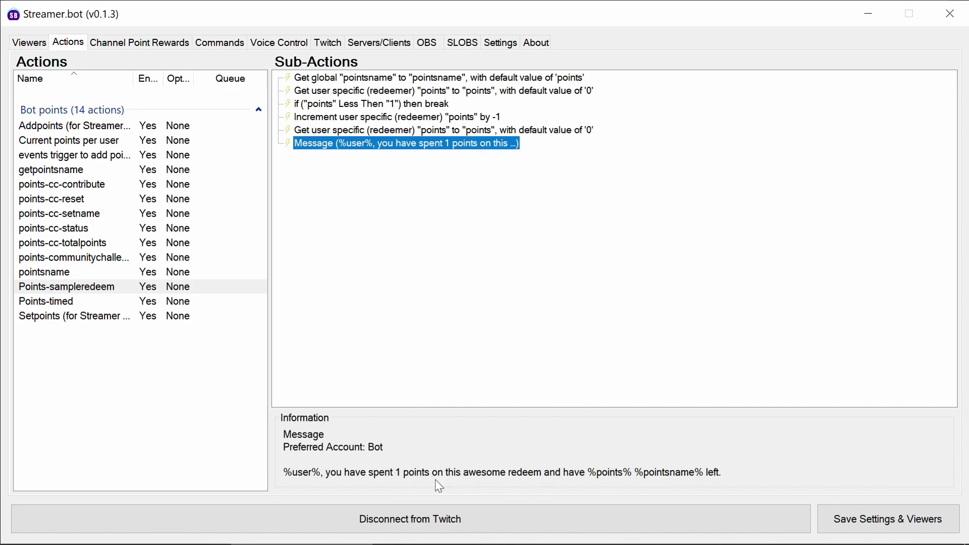
{"action": "double_click", "coordinate": [414, 145]}
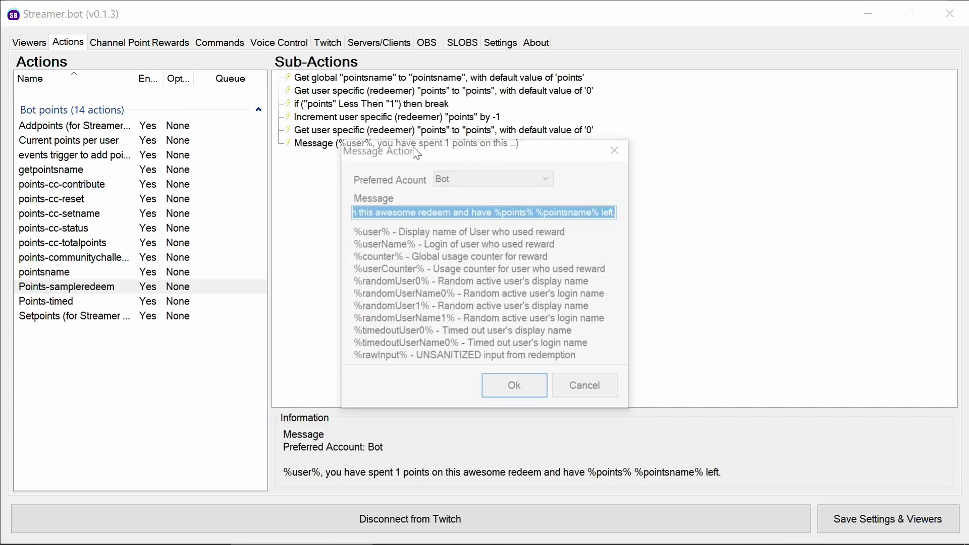
{"action": "left_click", "coordinate": [541, 209]}
{"action": "key", "text": "Home"}
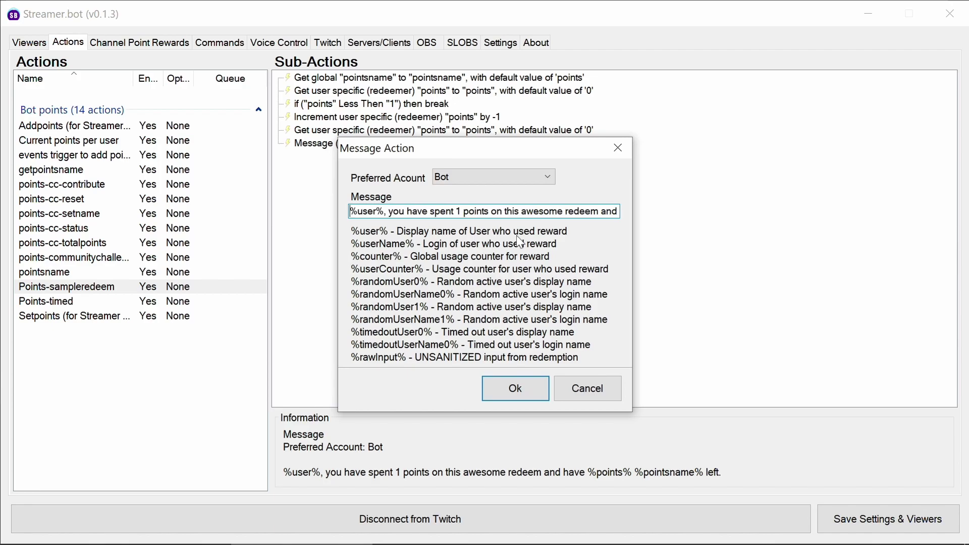
{"action": "key", "text": "ctrl+Right"}
{"action": "key", "text": "ctrl+Right"}
{"action": "key", "text": "ctrl+Right"}
{"action": "key", "text": "ctrl+Right"}
{"action": "key", "text": "ctrl+Right"}
{"action": "key", "text": "ctrl+shift+Right"}
{"action": "type", "text": "%pointsname%"}
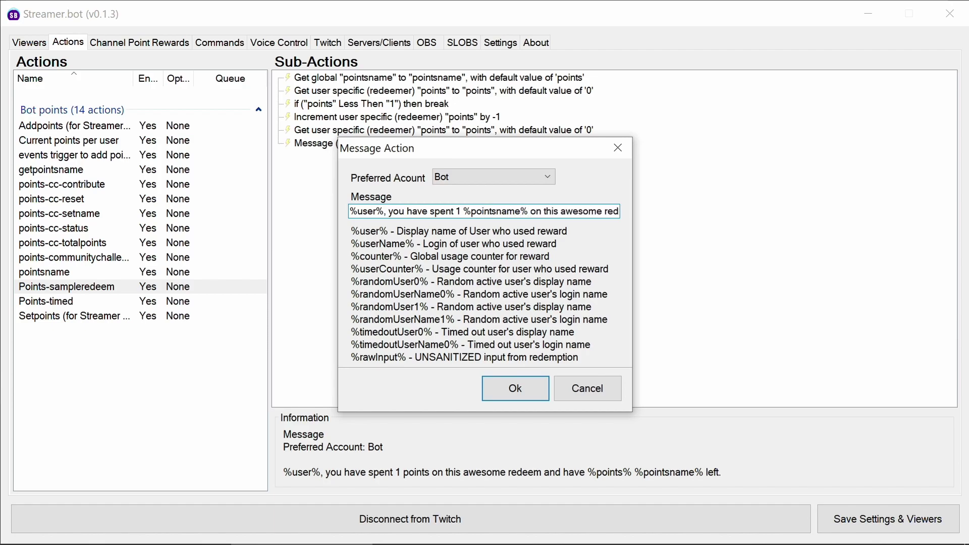
{"action": "left_click", "coordinate": [519, 395]}
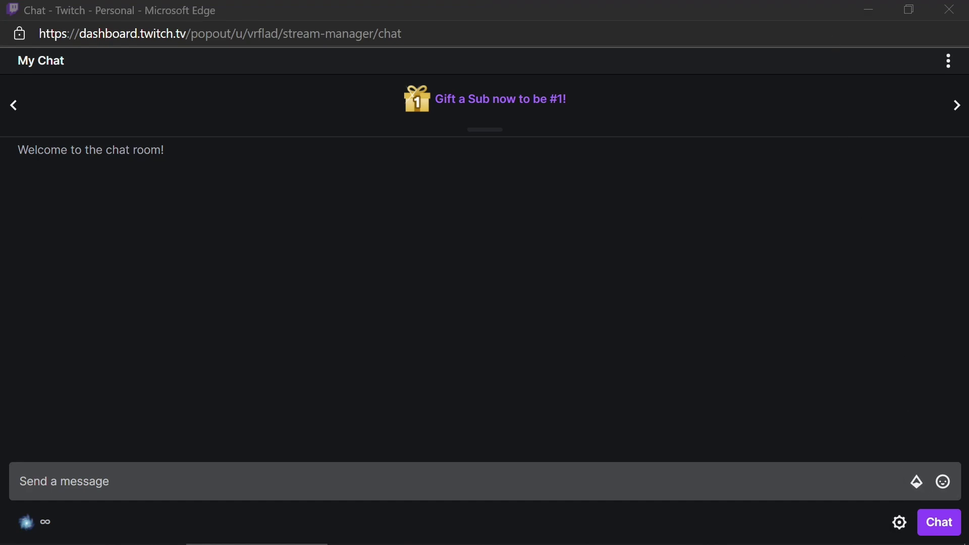
Switch to the Twitch chat, set the points name with "!pointsname bots", and query it with !getpointsname.
{"action": "left_click", "coordinate": [506, 479]}
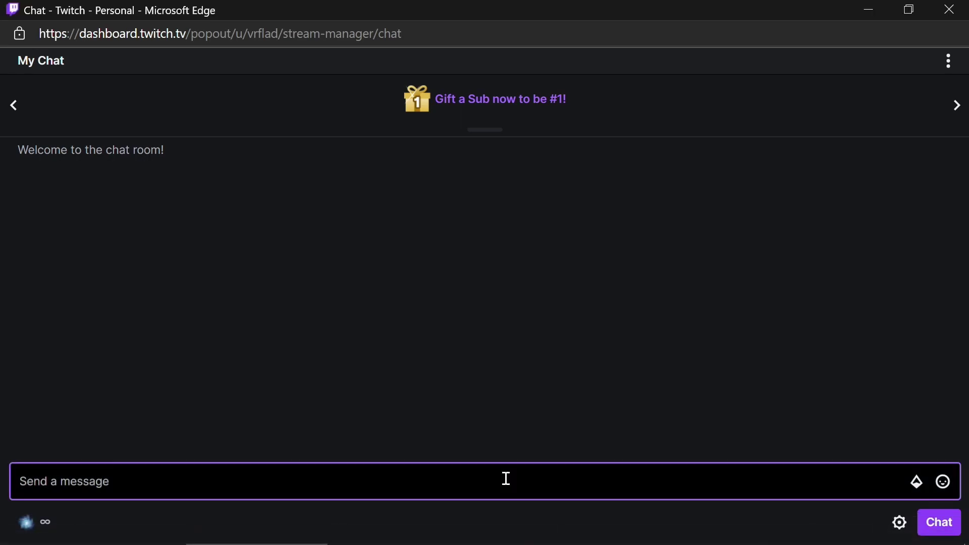
{"action": "type", "text": "!"}
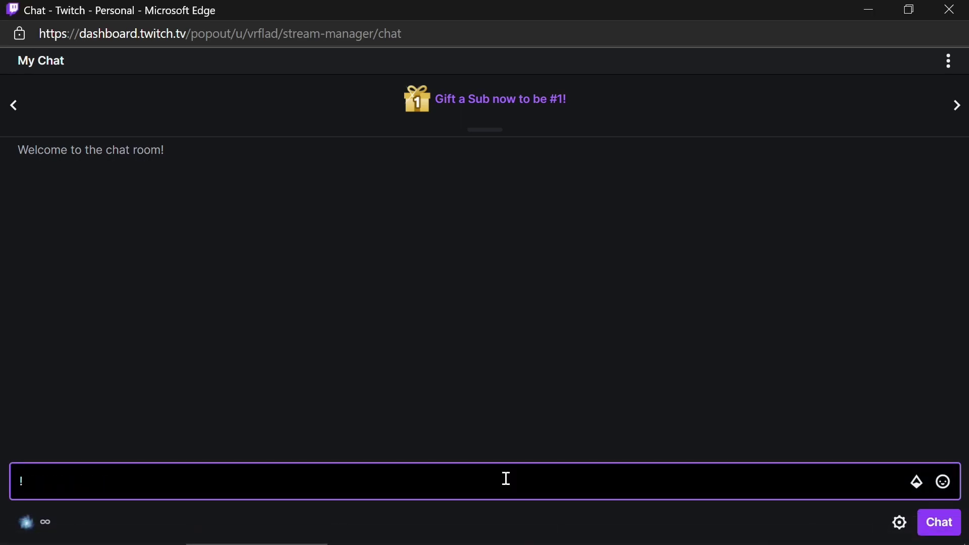
{"action": "type", "text": "pointsname bots"}
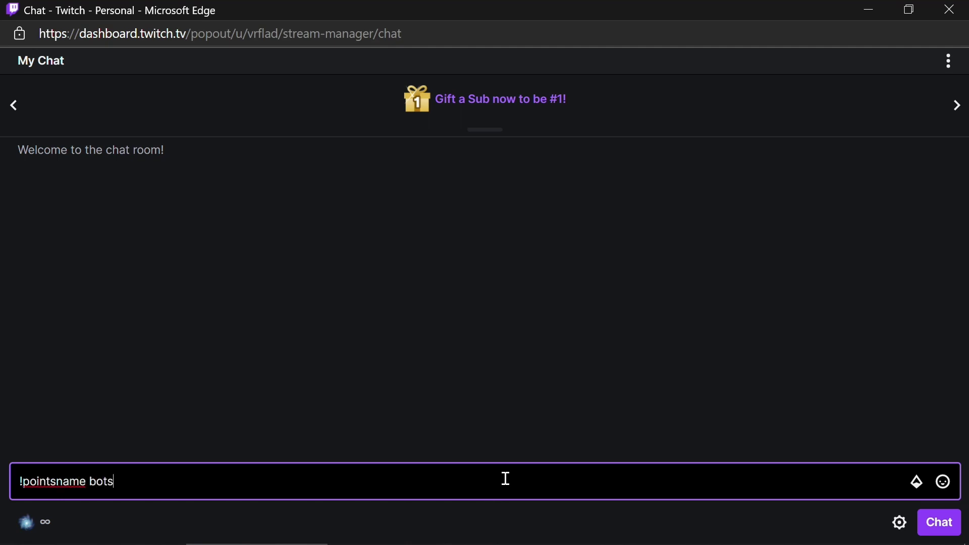
{"action": "key", "text": "Return"}
{"action": "type", "text": "!getpointsname"}
{"action": "key", "text": "Return"}
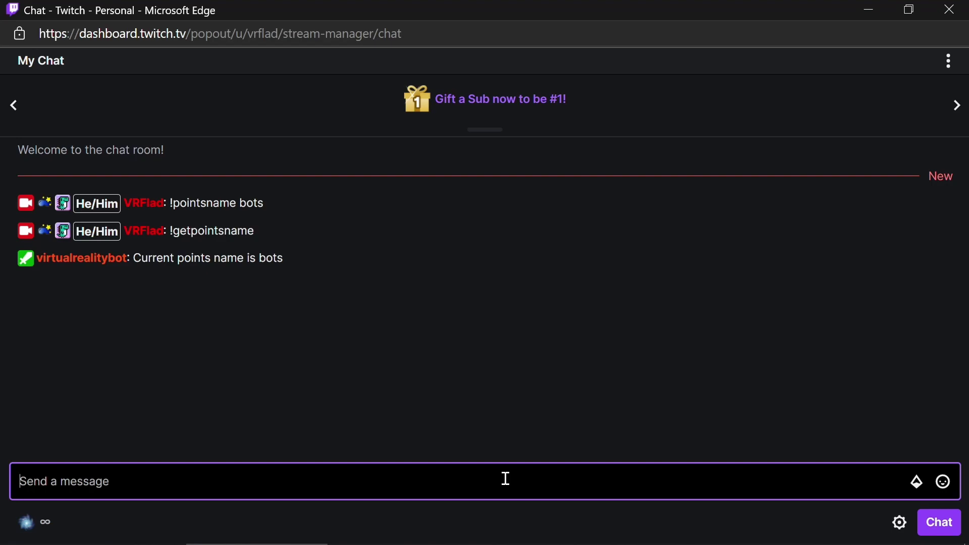
Send an !addpoints command in chat with the broadcaster's username and the amount -1000000.
{"action": "type", "text": "!add"}
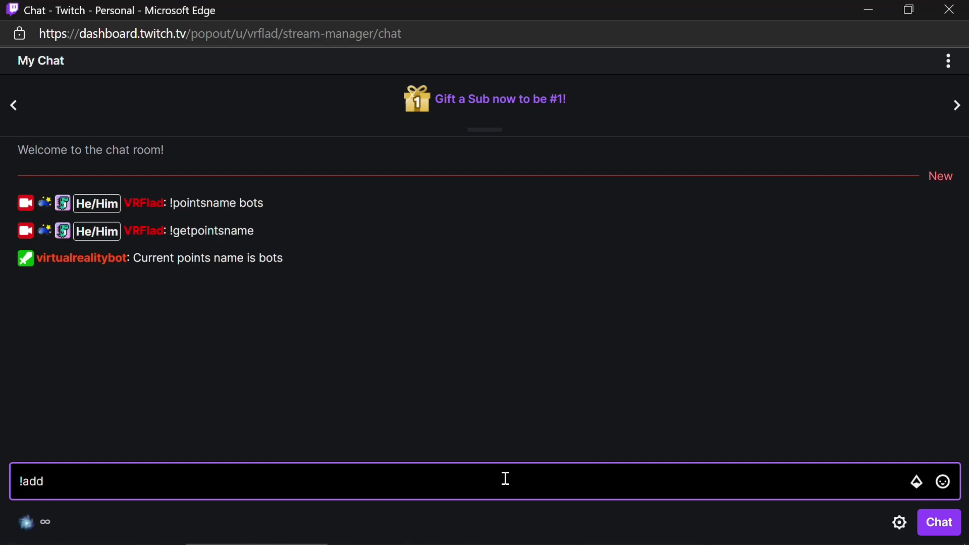
{"action": "type", "text": "points vrflad -10"}
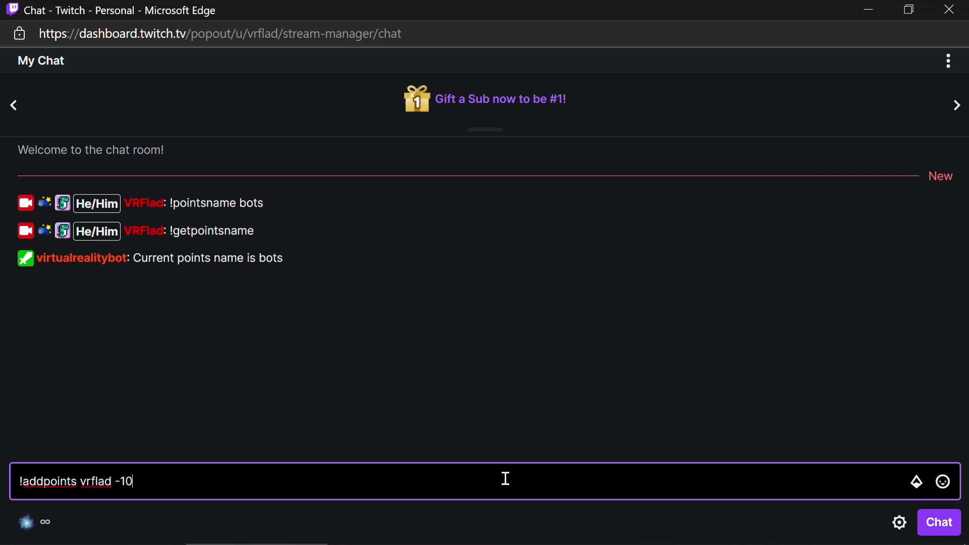
{"action": "type", "text": "00000"}
{"action": "key", "text": "Return"}
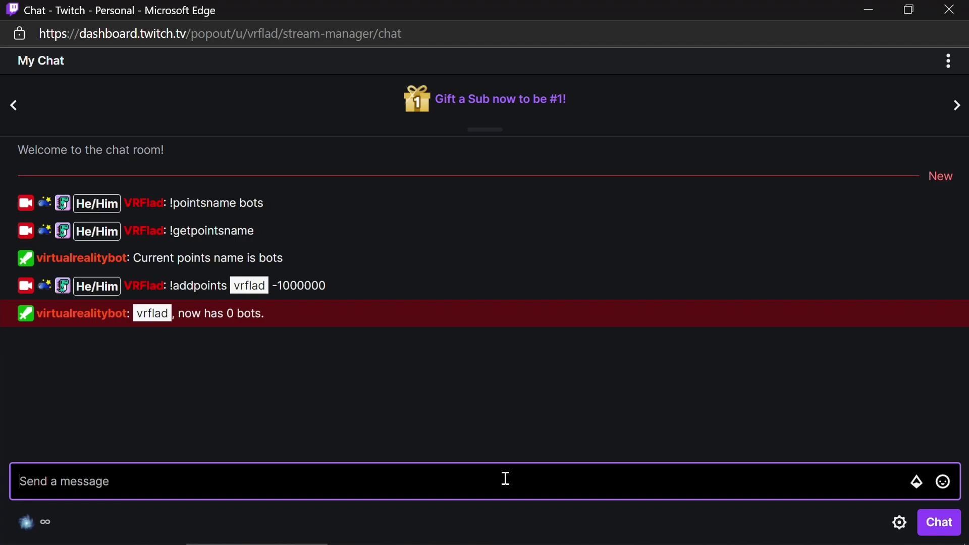
Reuse the previous !addpoints chat command for the broadcaster with the amount changed to 300.
{"action": "key", "text": "Up"}
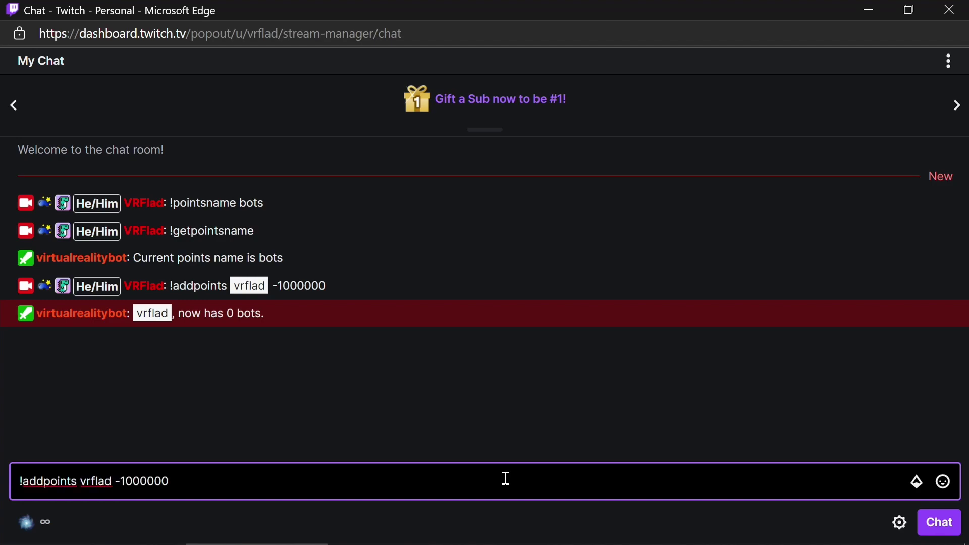
{"action": "key", "text": "End"}
{"action": "key", "text": "Left"}
{"action": "key", "text": "Delete"}
{"action": "key", "text": "Delete"}
{"action": "key", "text": "Delete"}
{"action": "key", "text": "Delete"}
{"action": "key", "text": "Delete"}
{"action": "key", "text": "Delete"}
{"action": "type", "text": "3"}
{"action": "key", "text": "Return"}
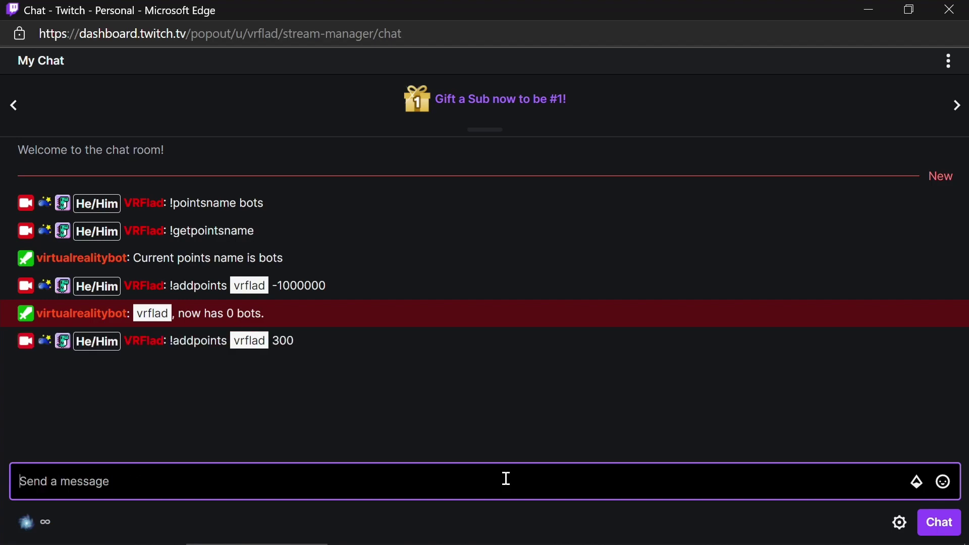
Check the broadcaster's own balance in chat with the !points command.
{"action": "type", "text": "!"}
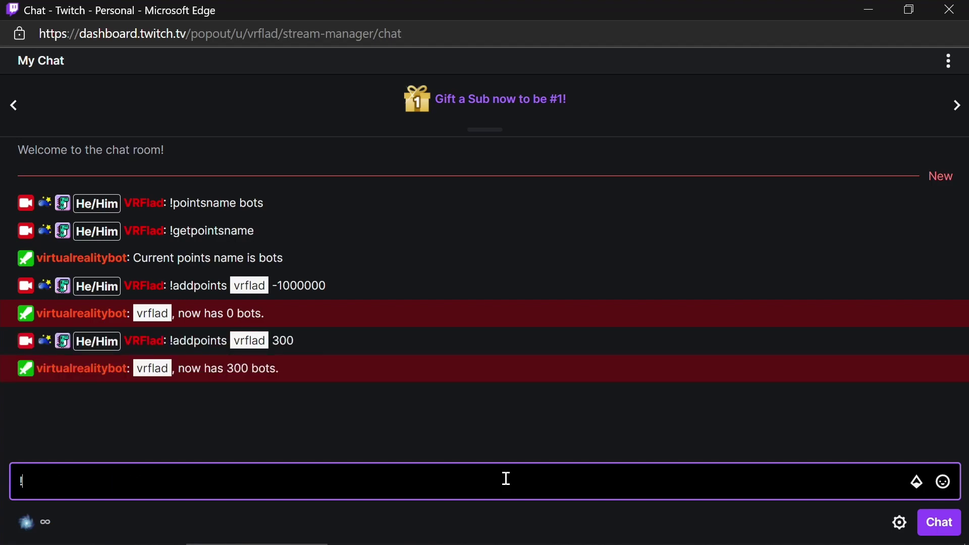
{"action": "type", "text": "points"}
{"action": "key", "text": "Return"}
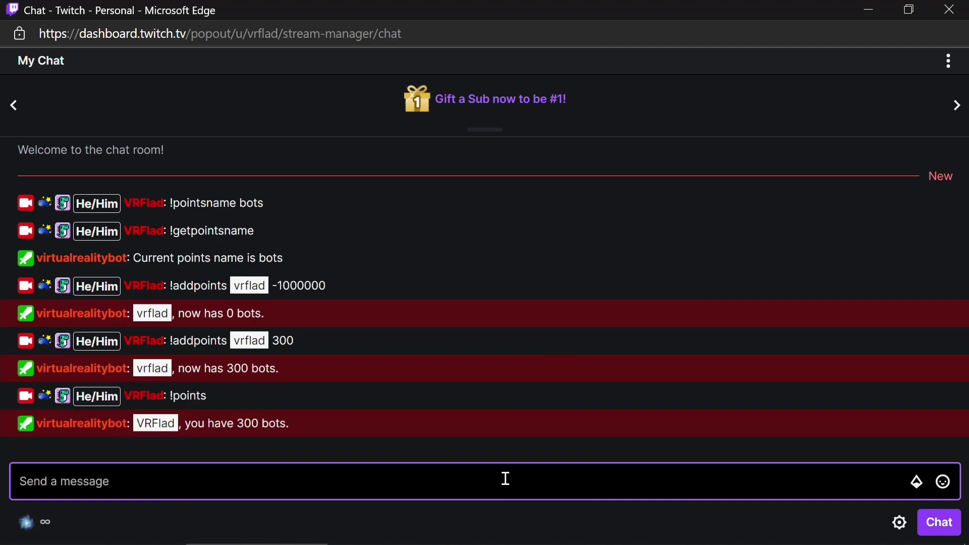
Set the broadcaster's balance to 1000 in chat with !setpoints, mentioning the account with an @ prefix.
{"action": "type", "text": "!se"}
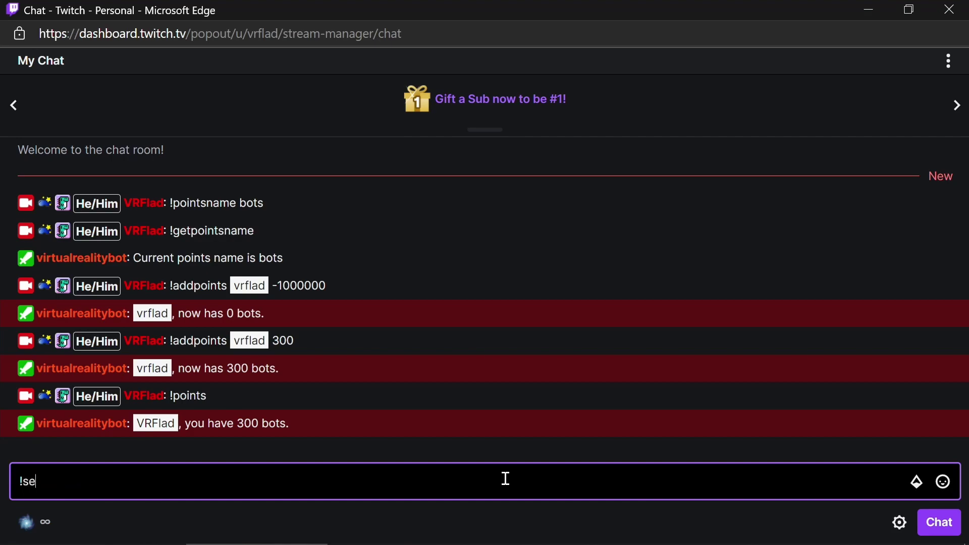
{"action": "type", "text": "tpoints 1000"}
{"action": "key", "text": "ctrl+Left"}
{"action": "type", "text": "vrflad"}
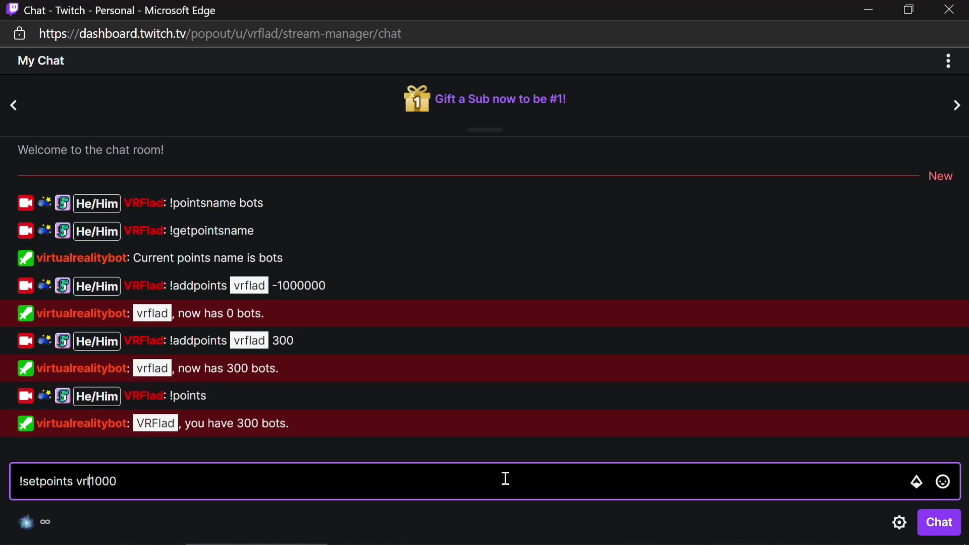
{"action": "key", "text": "ctrl+Left"}
{"action": "type", "text": "@"}
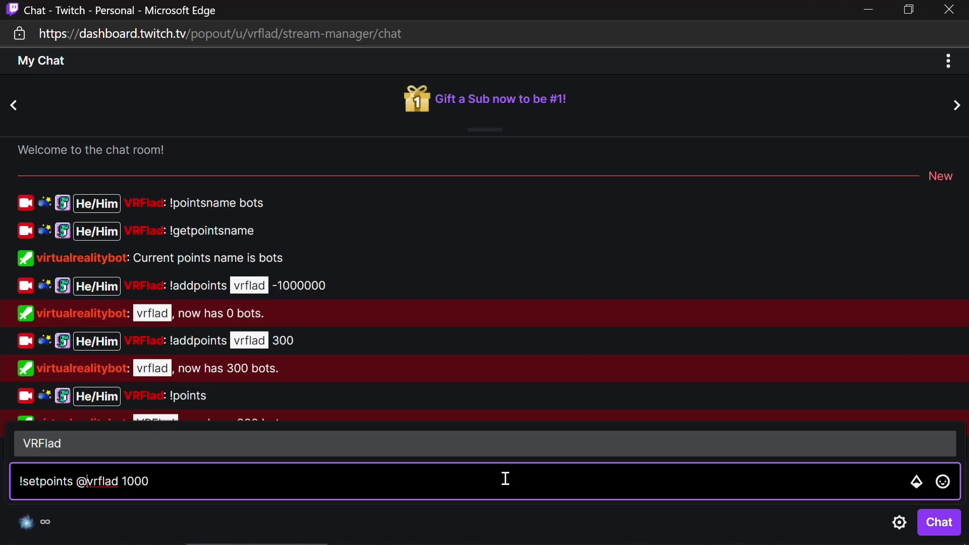
{"action": "key", "text": "Tab"}
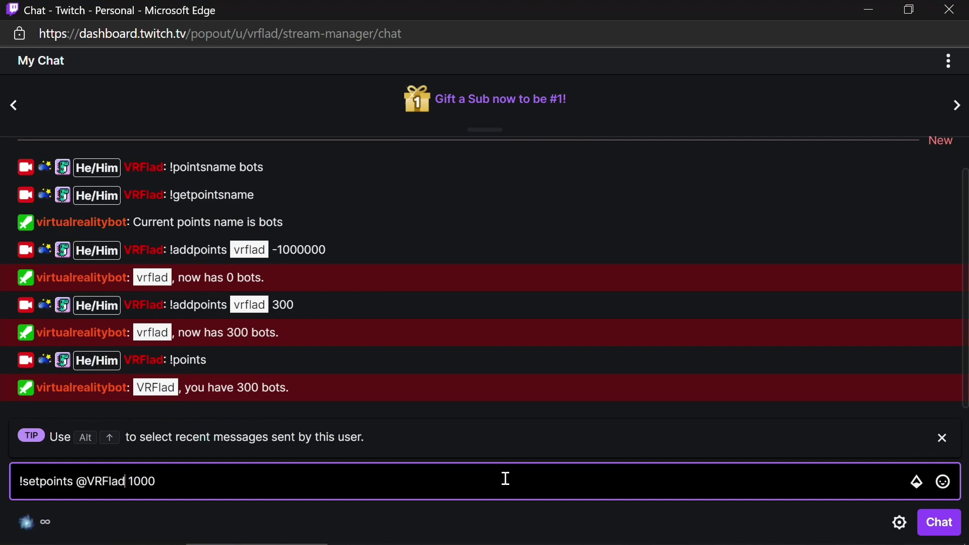
{"action": "key", "text": "Return"}
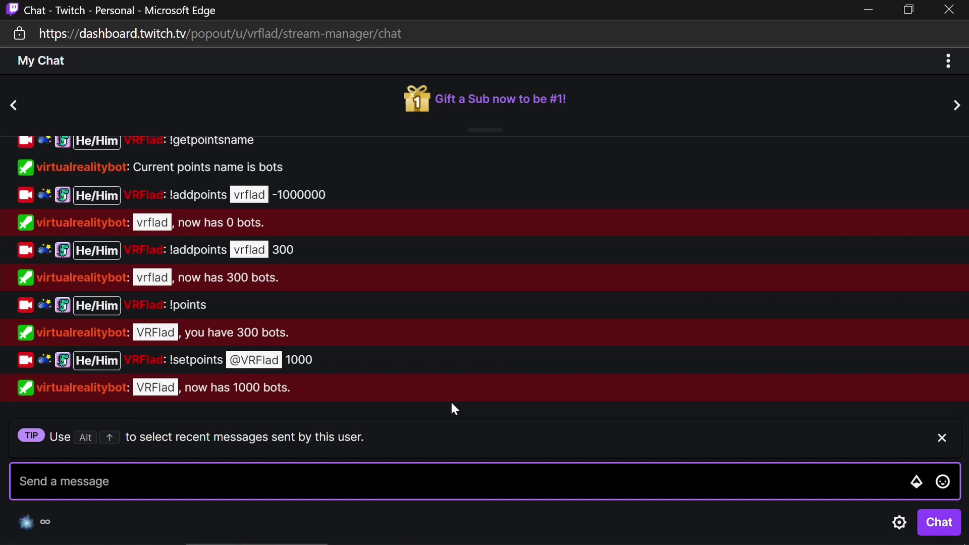
Test the sample points redeem by sending !buywithpoints in chat.
{"action": "type", "text": "!buywithpoul"}
{"action": "key", "text": "BackSpace"}
{"action": "key", "text": "BackSpace"}
{"action": "type", "text": "ints"}
{"action": "key", "text": "Return"}
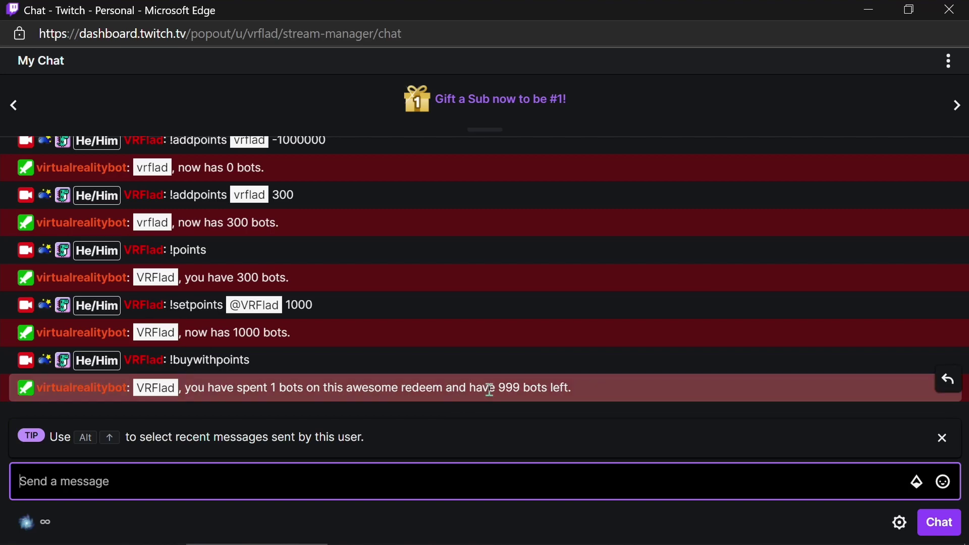
Switch to Streamer.bot and add a !pointscc command that runs the points-communitychallenge action.
{"action": "mouse_move", "coordinate": [942, 539]}
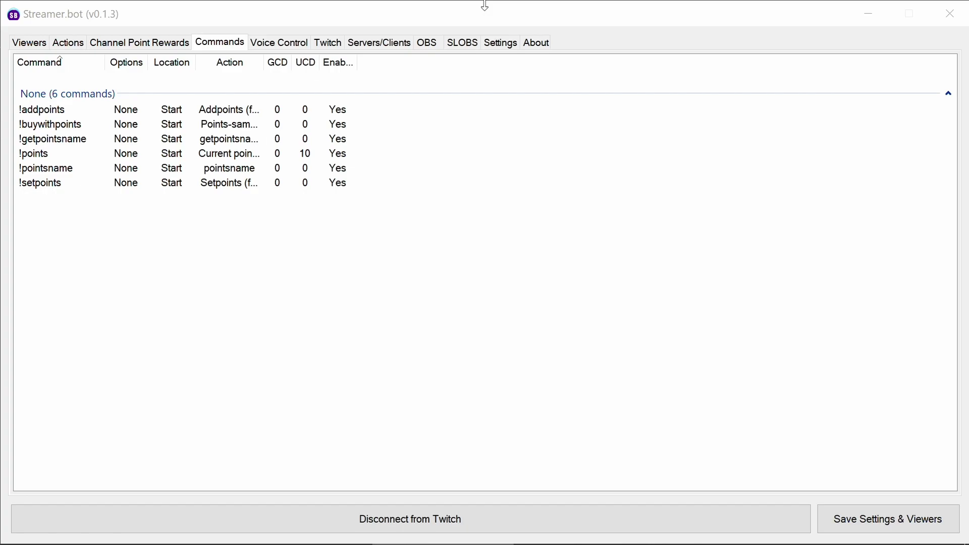
{"action": "right_click", "coordinate": [485, 242]}
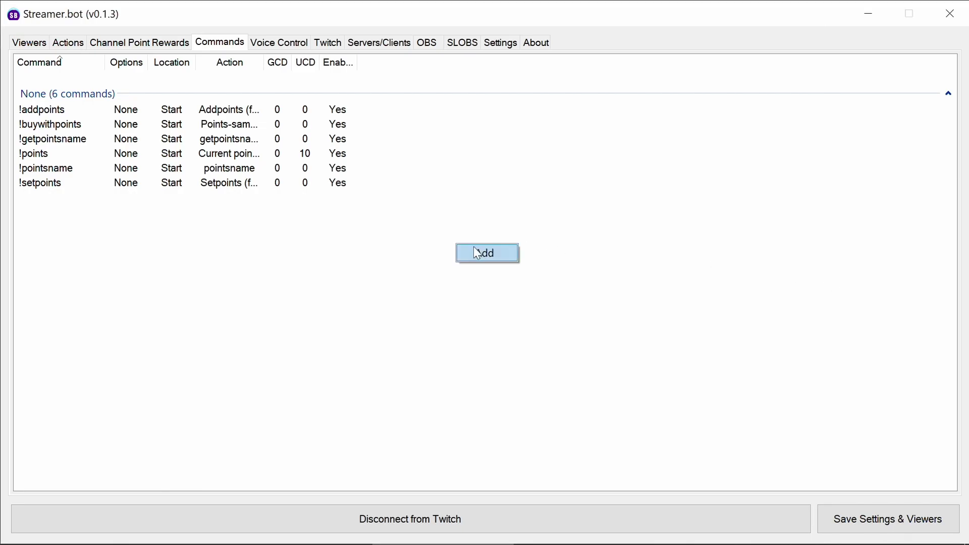
{"action": "left_click", "coordinate": [477, 253]}
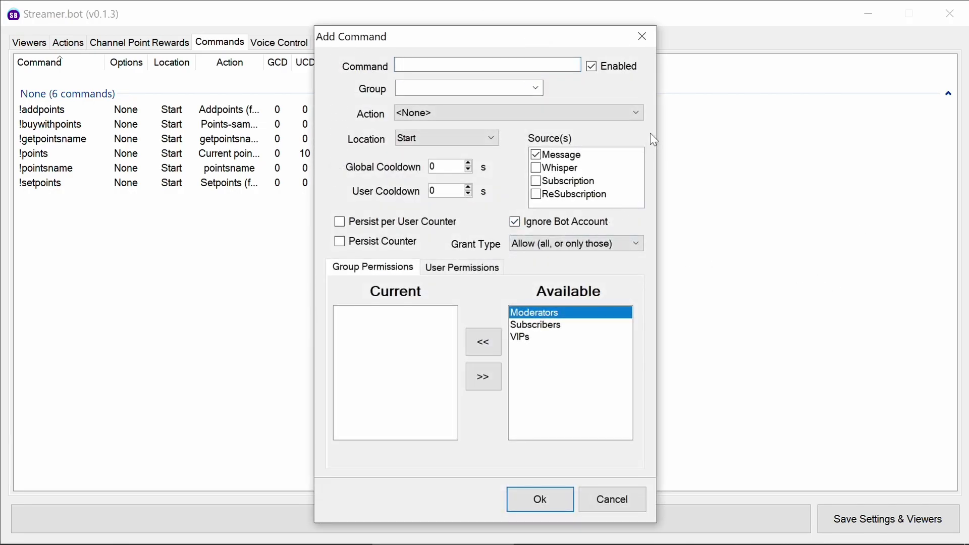
{"action": "type", "text": "!"}
{"action": "type", "text": "pointscc"}
{"action": "left_click", "coordinate": [627, 113]}
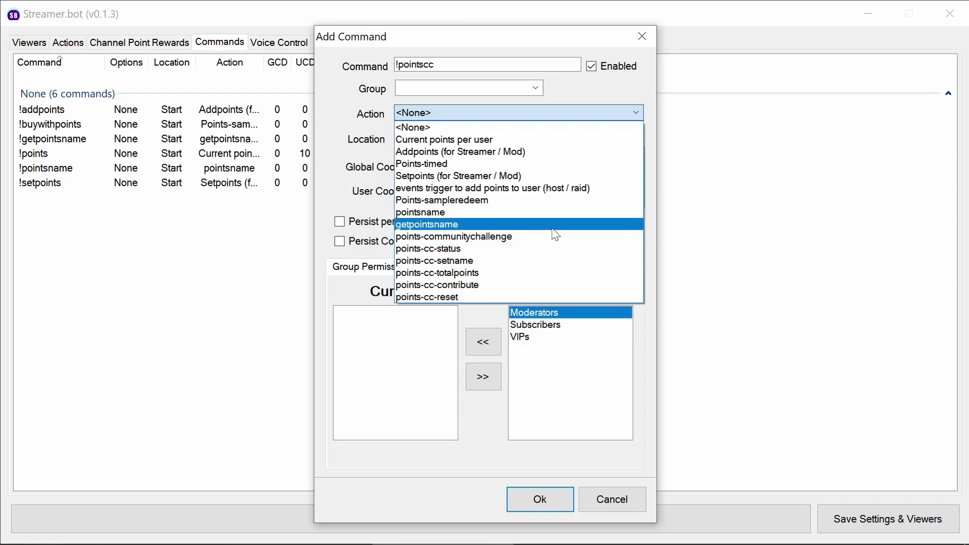
{"action": "left_click", "coordinate": [556, 237]}
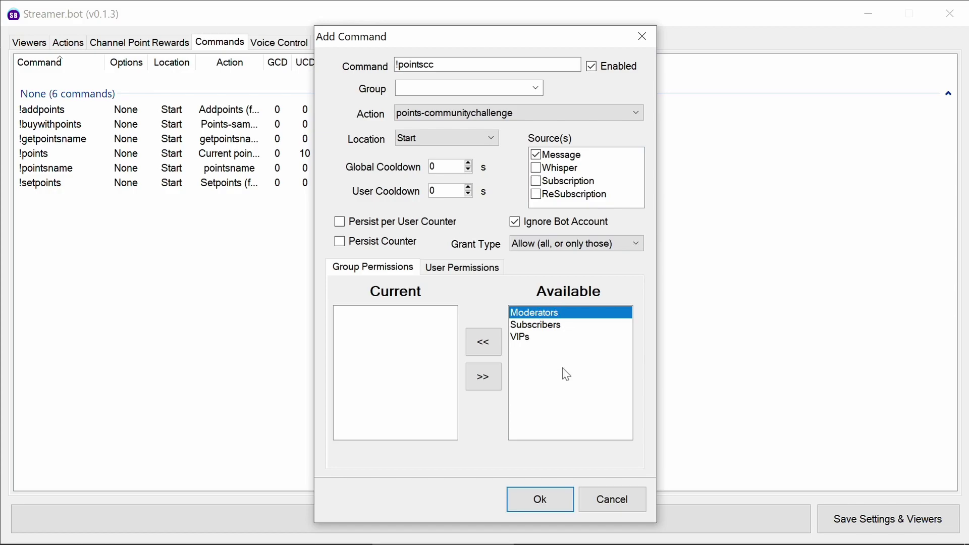
{"action": "left_click", "coordinate": [560, 498]}
Add a !contribute command that runs the points-cc-contribute action.
{"action": "right_click", "coordinate": [397, 274]}
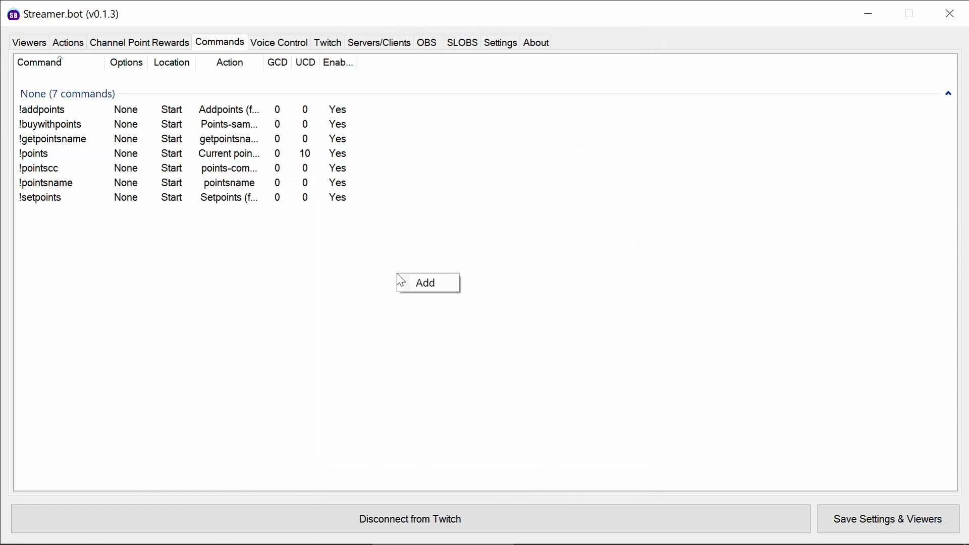
{"action": "left_click", "coordinate": [429, 285]}
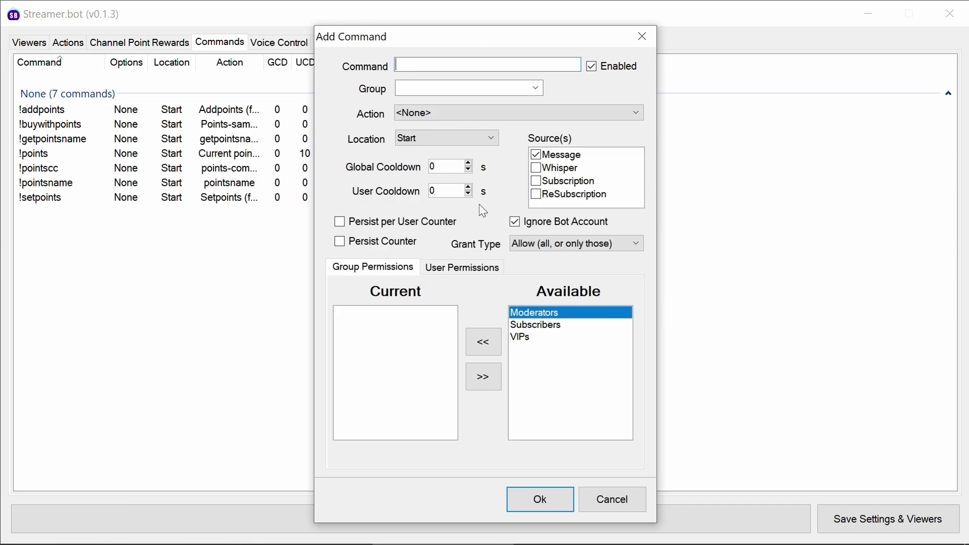
{"action": "type", "text": "!contribute"}
{"action": "left_click", "coordinate": [501, 114]}
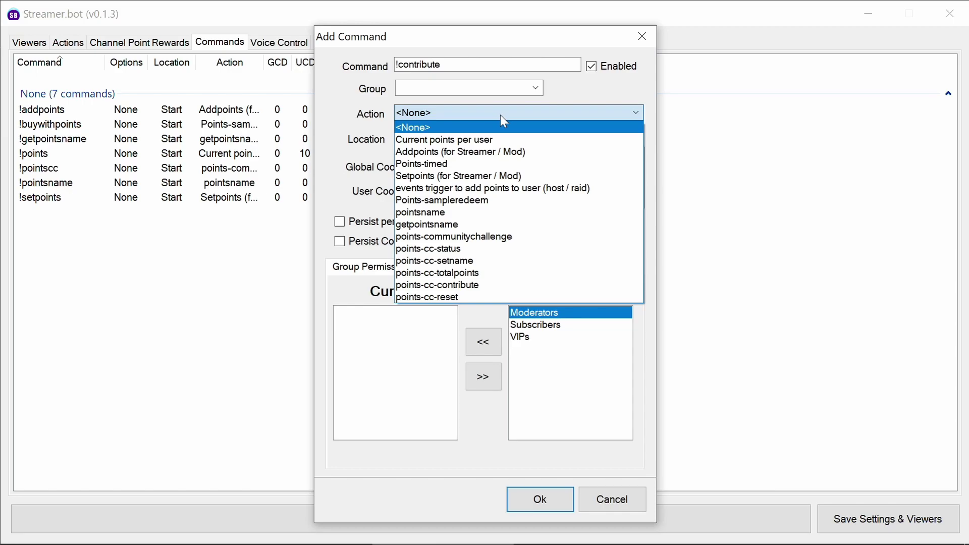
{"action": "left_click", "coordinate": [492, 284]}
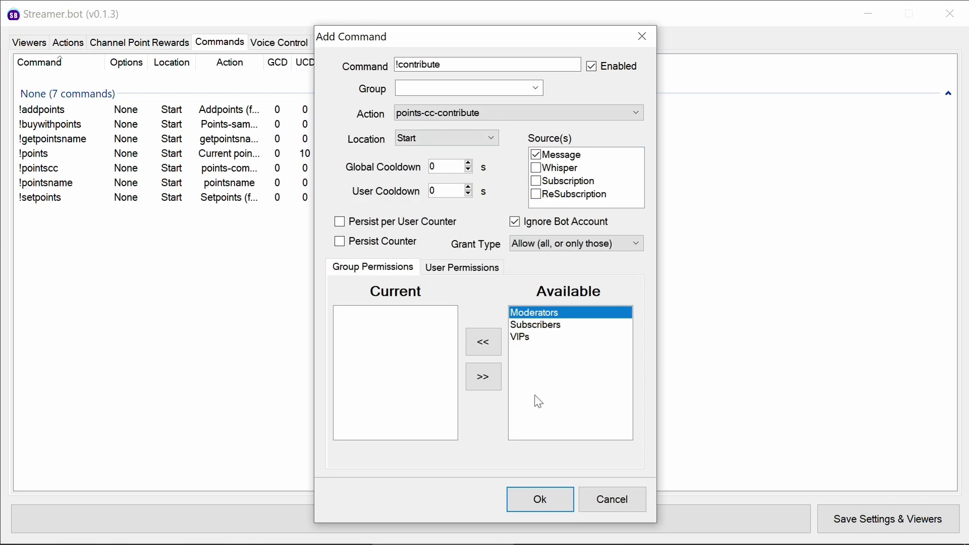
{"action": "left_click", "coordinate": [545, 497]}
Add a !pointsccsettotal command that runs the points-cc-totalpoints action and is permitted only for Moderators.
{"action": "right_click", "coordinate": [230, 323]}
{"action": "left_click", "coordinate": [258, 331]}
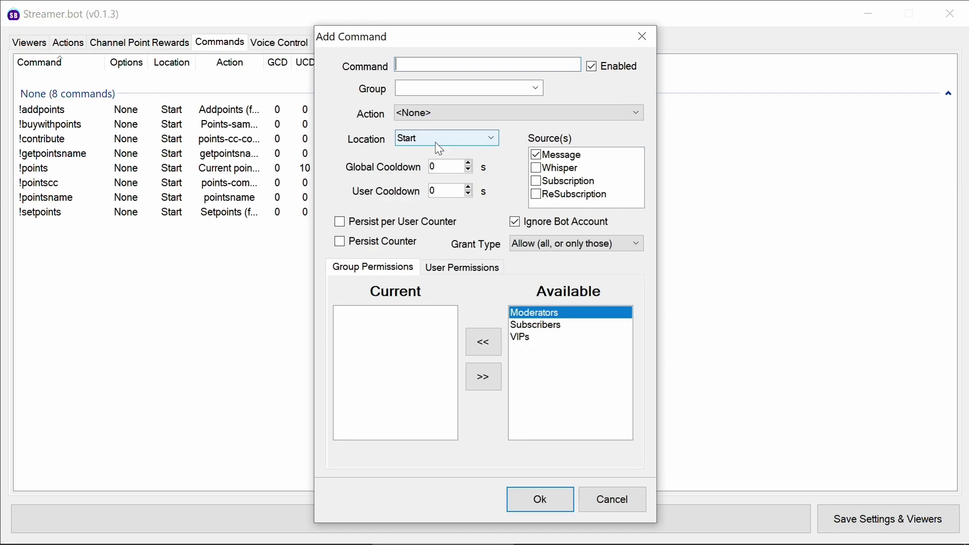
{"action": "type", "text": "!pointsccsettotal"}
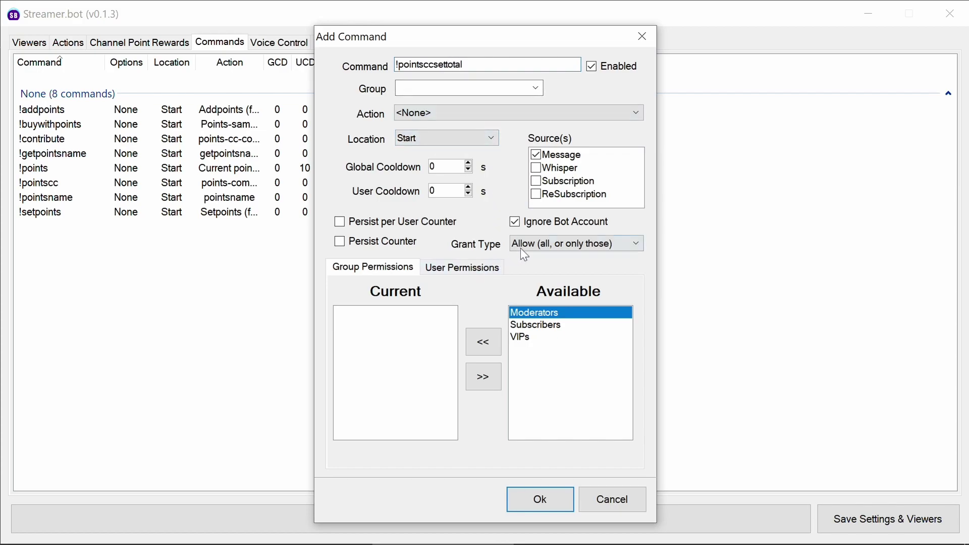
{"action": "left_click", "coordinate": [510, 119]}
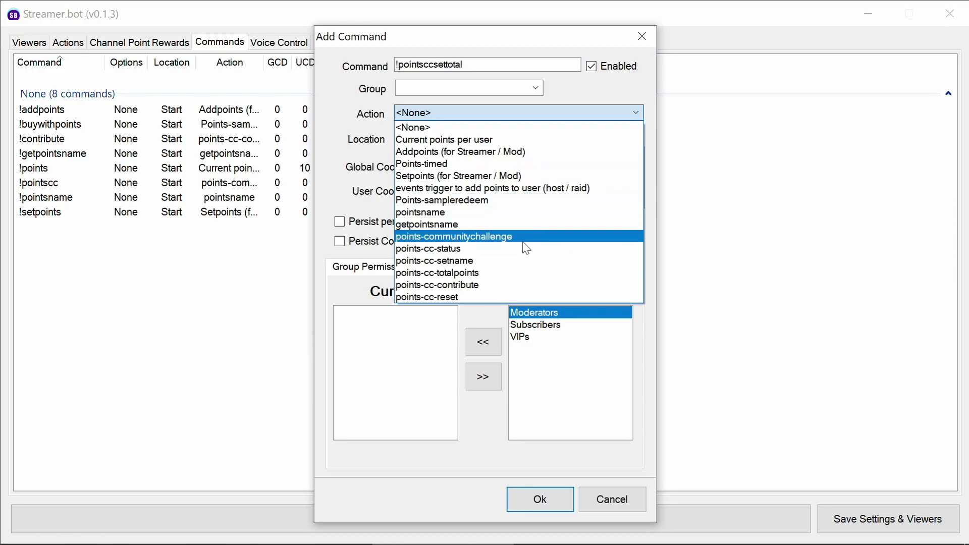
{"action": "left_click", "coordinate": [520, 274]}
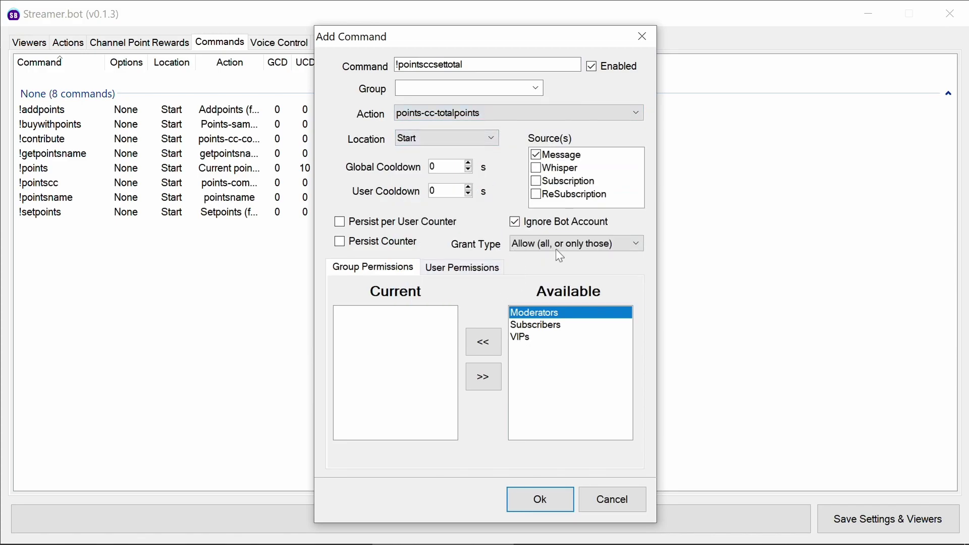
{"action": "left_click", "coordinate": [494, 345]}
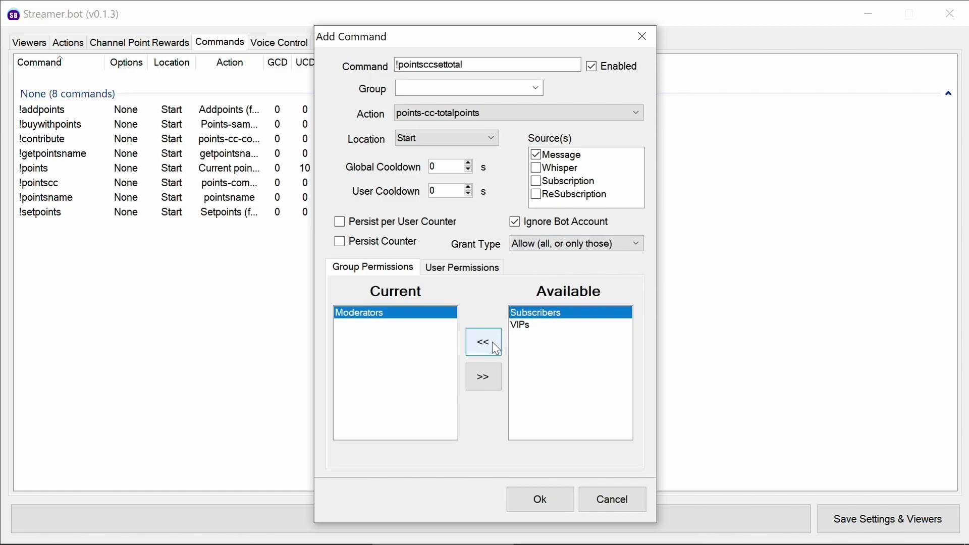
{"action": "left_click", "coordinate": [545, 497]}
Add a !pointsccsetname command that runs the points-cc-setname action, with Moderators as the permitted group.
{"action": "right_click", "coordinate": [306, 301]}
{"action": "left_click", "coordinate": [337, 316]}
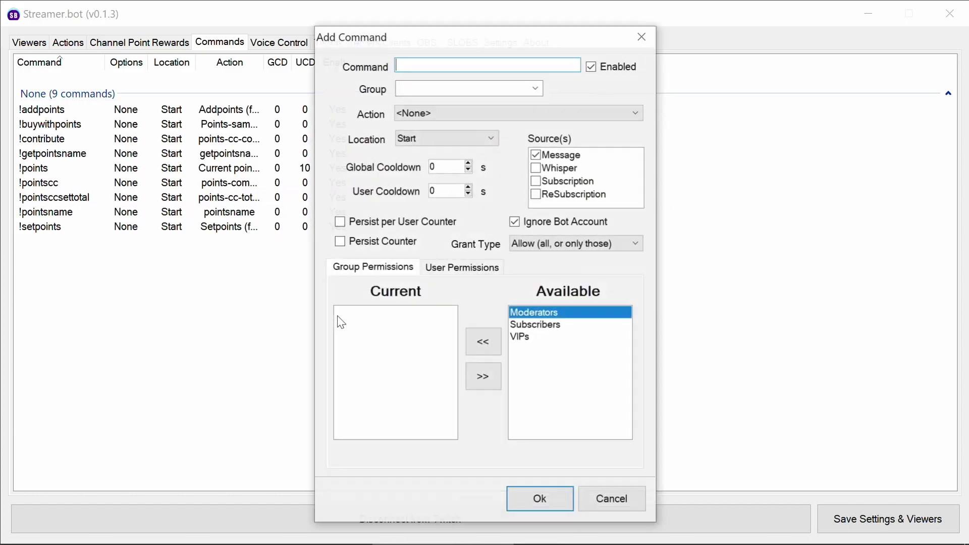
{"action": "type", "text": "!poi"}
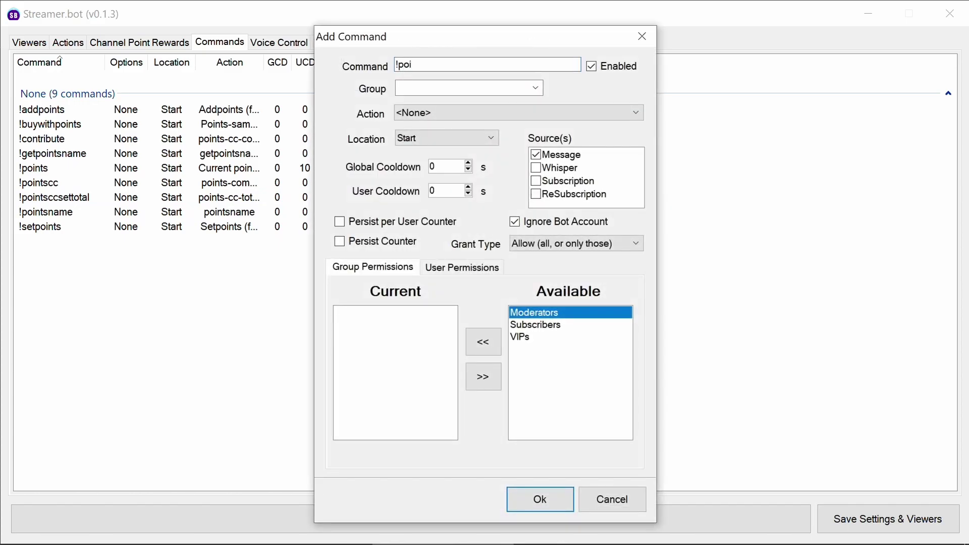
{"action": "type", "text": "ntsccsetname"}
{"action": "left_click", "coordinate": [448, 115]}
{"action": "left_click", "coordinate": [463, 262]}
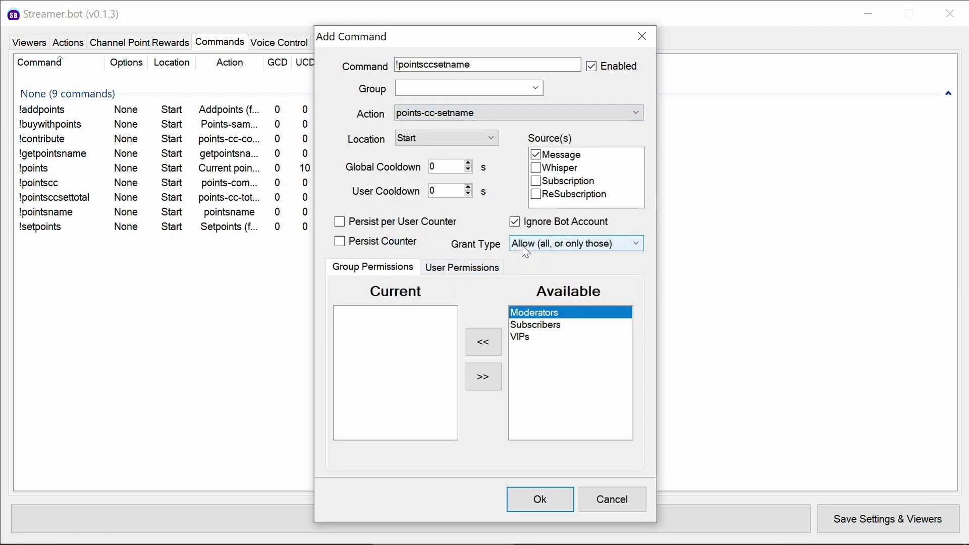
{"action": "left_click", "coordinate": [485, 344]}
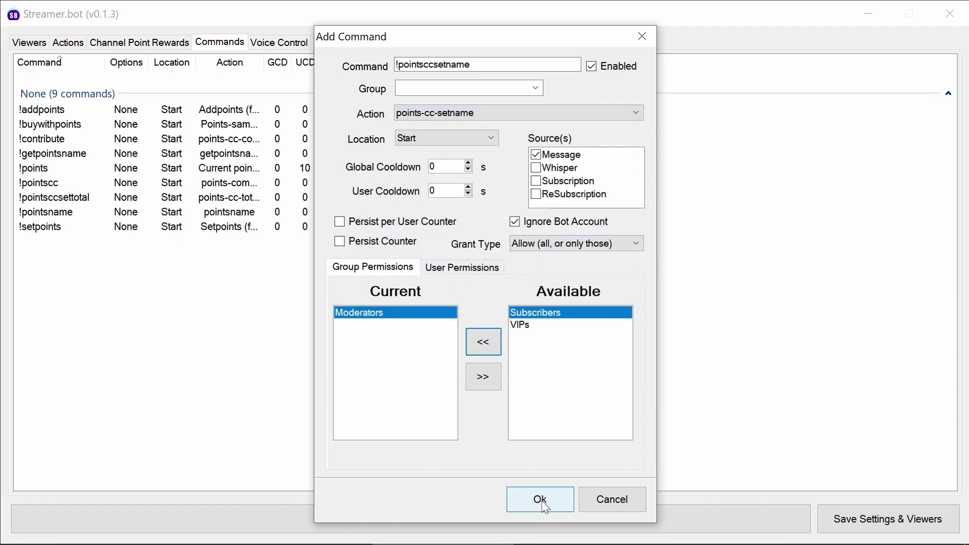
{"action": "left_click", "coordinate": [542, 503]}
Add a !pointsccreset command that runs the points-cc-reset action, restricted to the Moderators group.
{"action": "right_click", "coordinate": [341, 327]}
{"action": "left_click", "coordinate": [361, 333]}
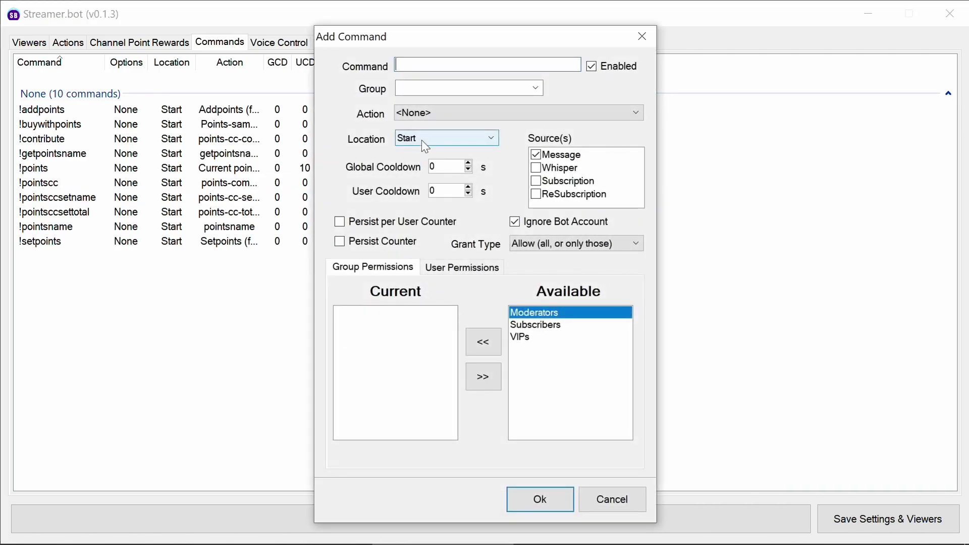
{"action": "type", "text": "!pointsccreset"}
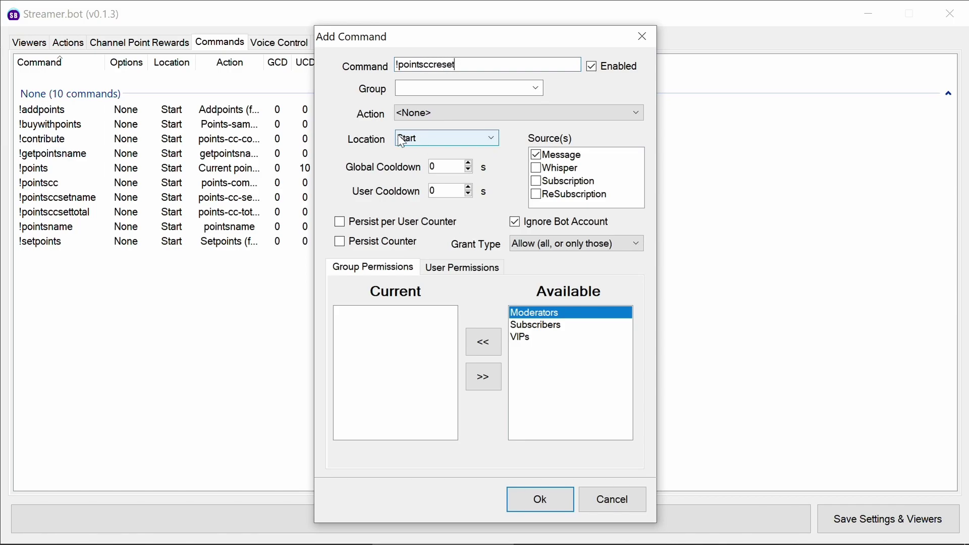
{"action": "left_click", "coordinate": [440, 119]}
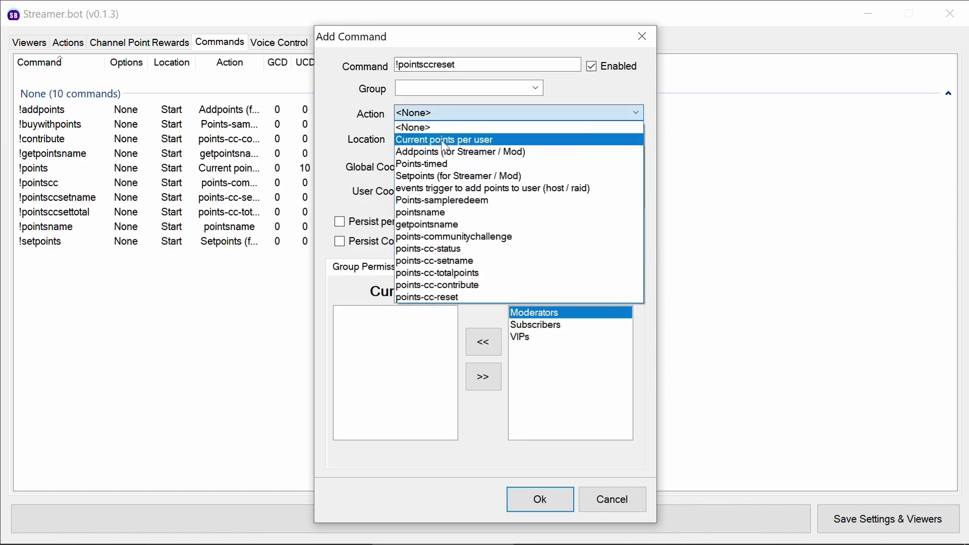
{"action": "left_click", "coordinate": [460, 297]}
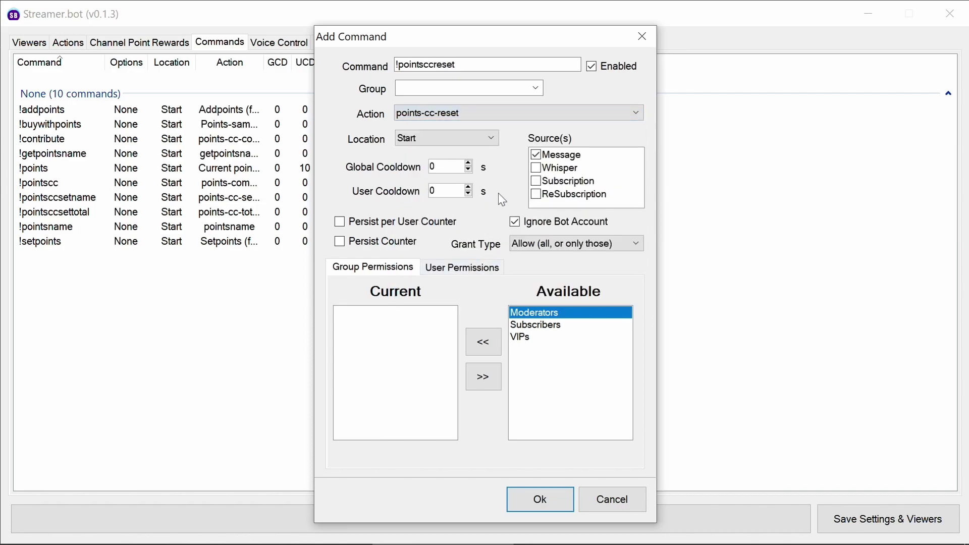
{"action": "left_click", "coordinate": [498, 341]}
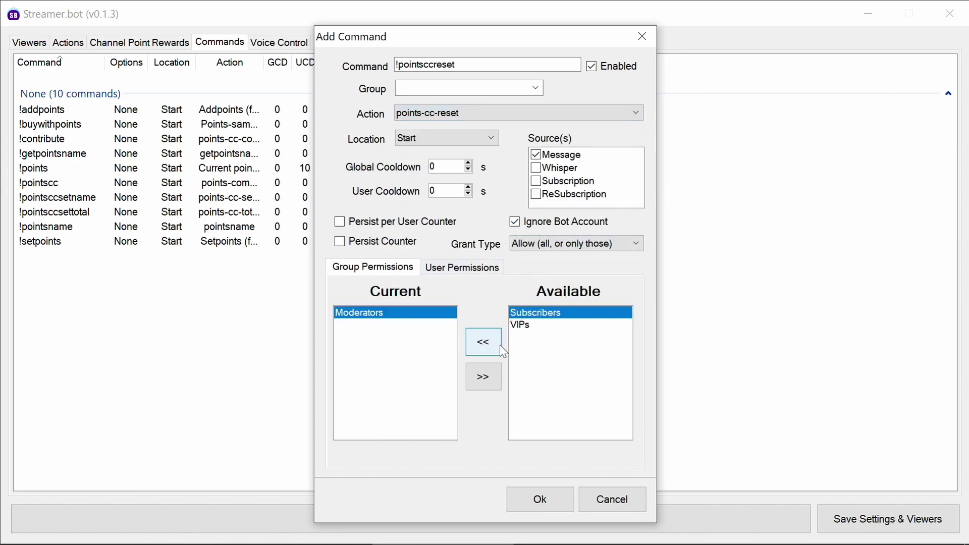
{"action": "left_click", "coordinate": [528, 500]}
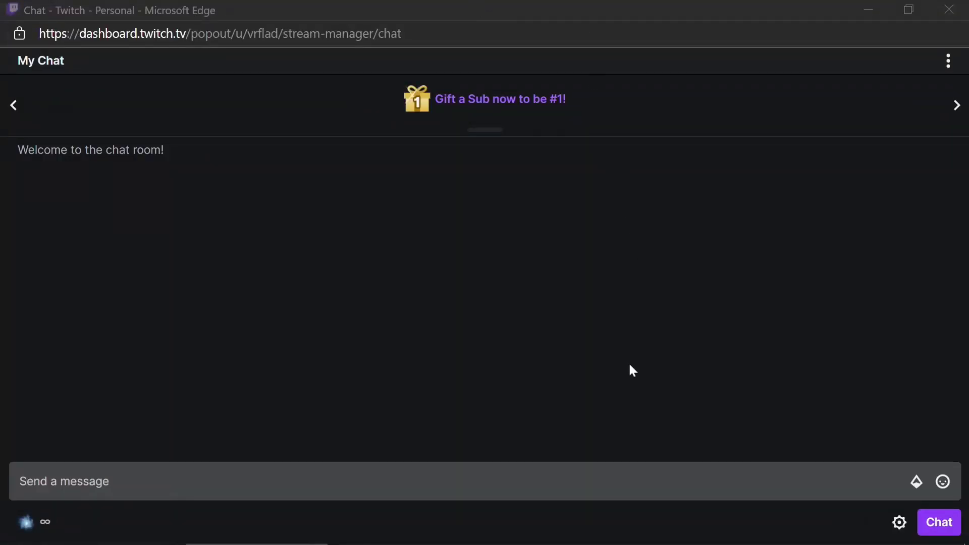
Switch to the Twitch chat and query the current community challenge by sending !pointscc.
{"action": "left_click", "coordinate": [493, 488]}
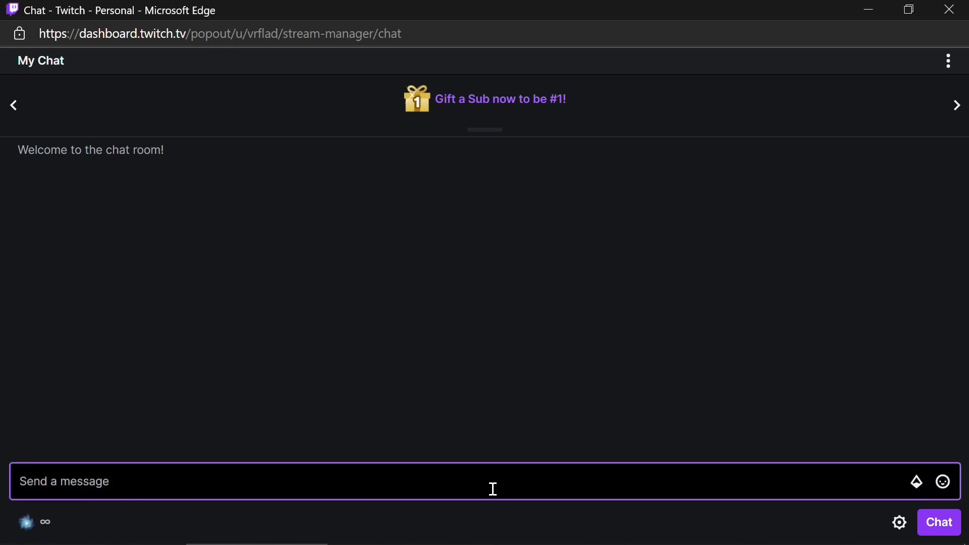
{"action": "type", "text": "!"}
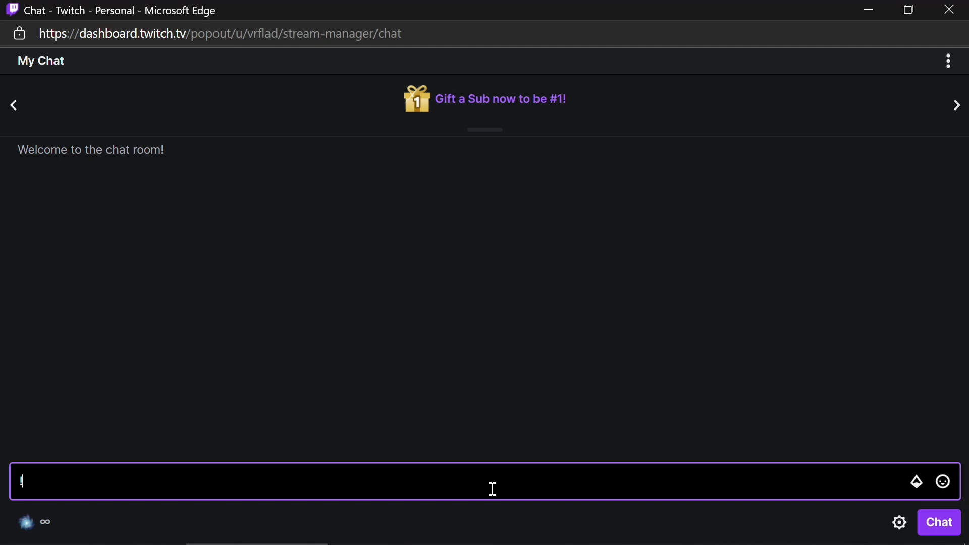
{"action": "type", "text": "pointscc"}
{"action": "key", "text": "Return"}
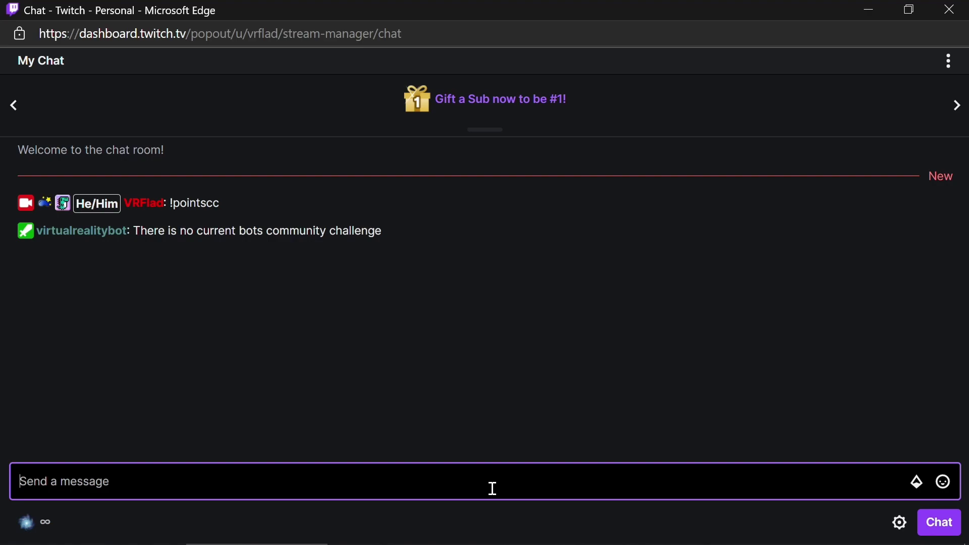
Name the community challenge "I will end this video when this is met." by sending !pointsccsetname in chat.
{"action": "type", "text": "!"}
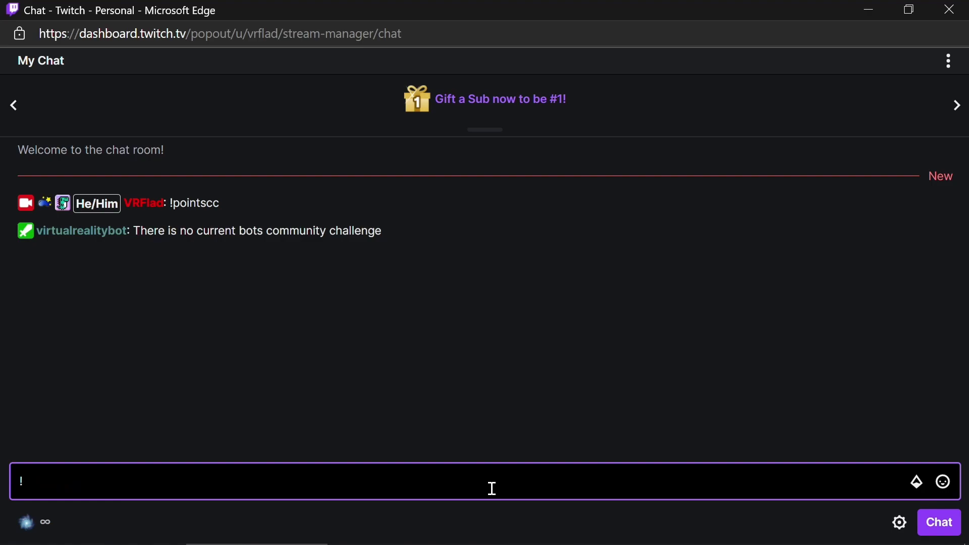
{"action": "type", "text": "pointsccsetname "}
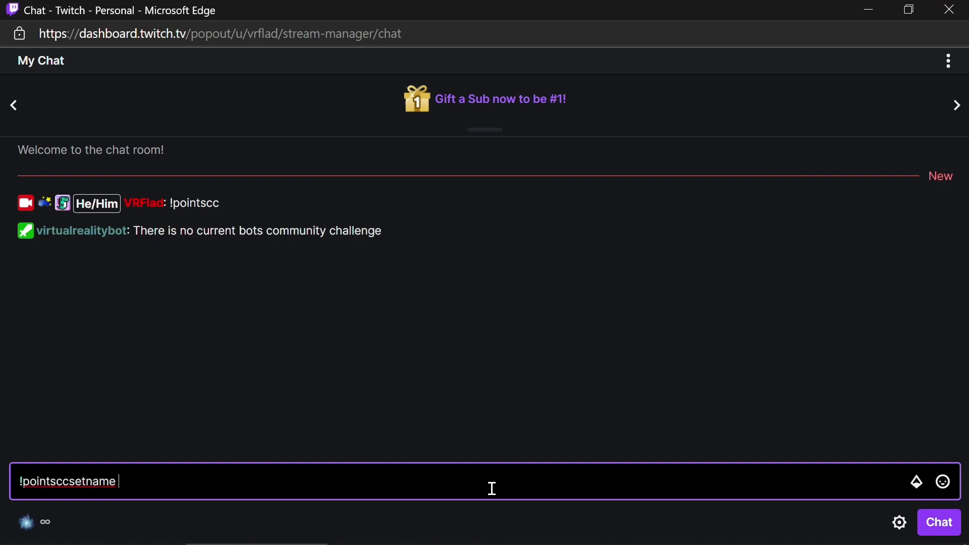
{"action": "type", "text": "I will end this video when this is met."}
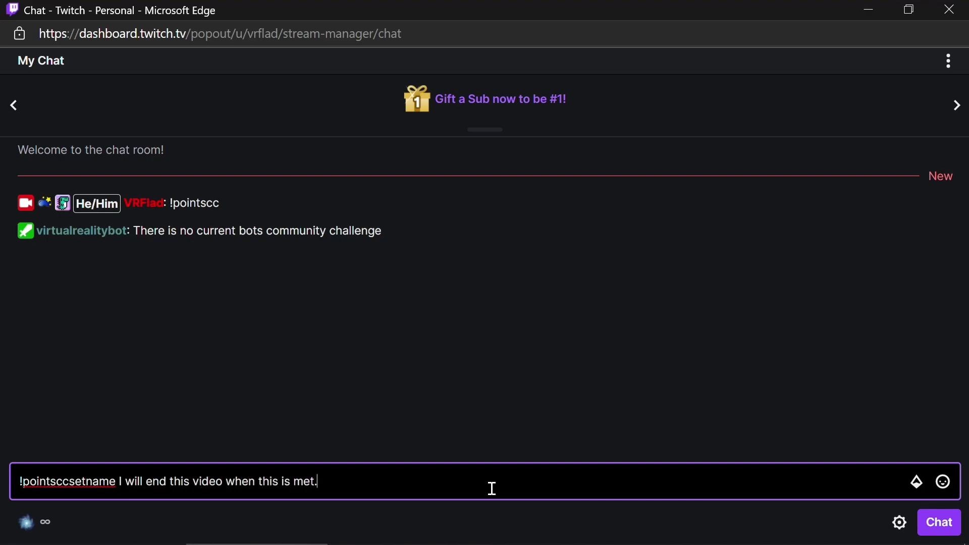
{"action": "key", "text": "Return"}
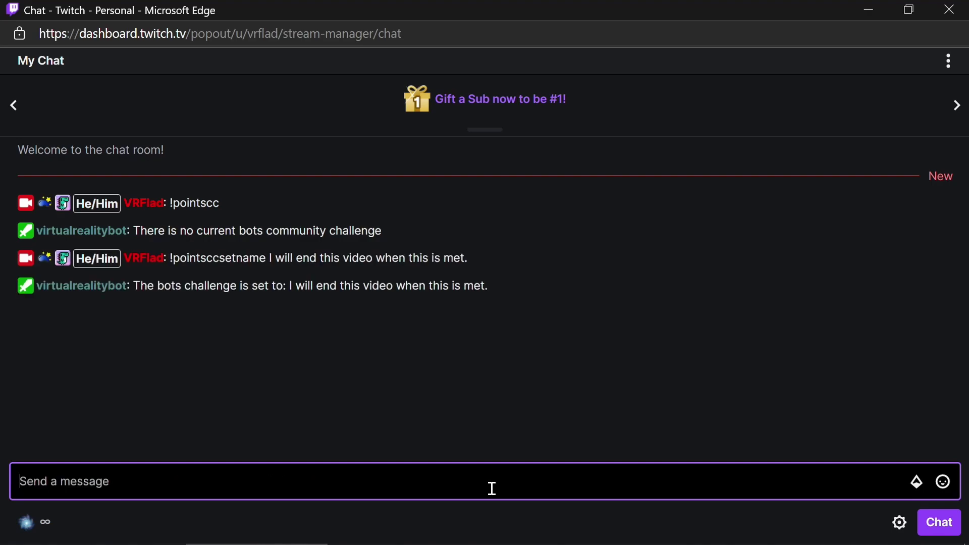
Set the challenge's total to 10000 with !pointsccsettotal, and query its status with !pointscc.
{"action": "type", "text": "!"}
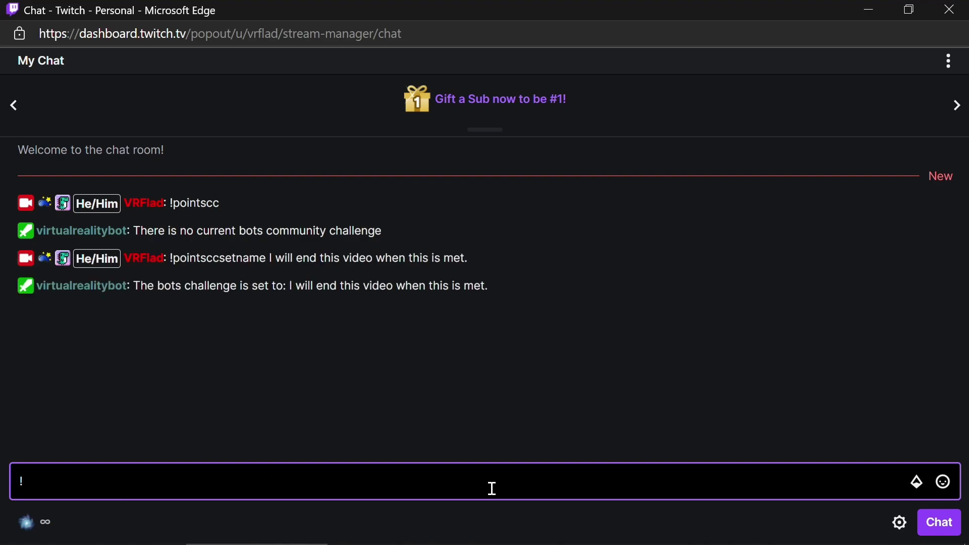
{"action": "type", "text": "set"}
{"action": "key", "text": "BackSpace"}
{"action": "key", "text": "BackSpace"}
{"action": "key", "text": "BackSpace"}
{"action": "key", "text": "BackSpace"}
{"action": "type", "text": "!pointsccsettota"}
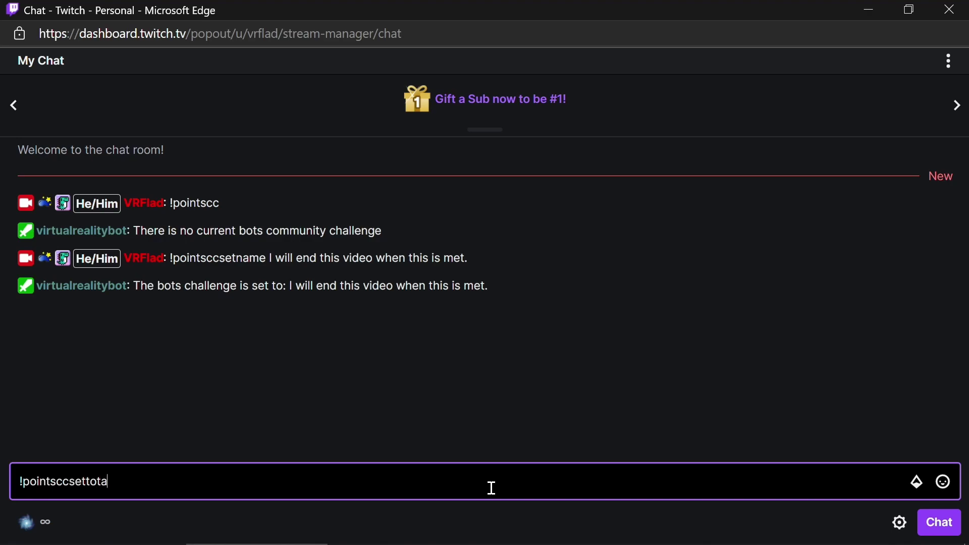
{"action": "type", "text": "l 100000"}
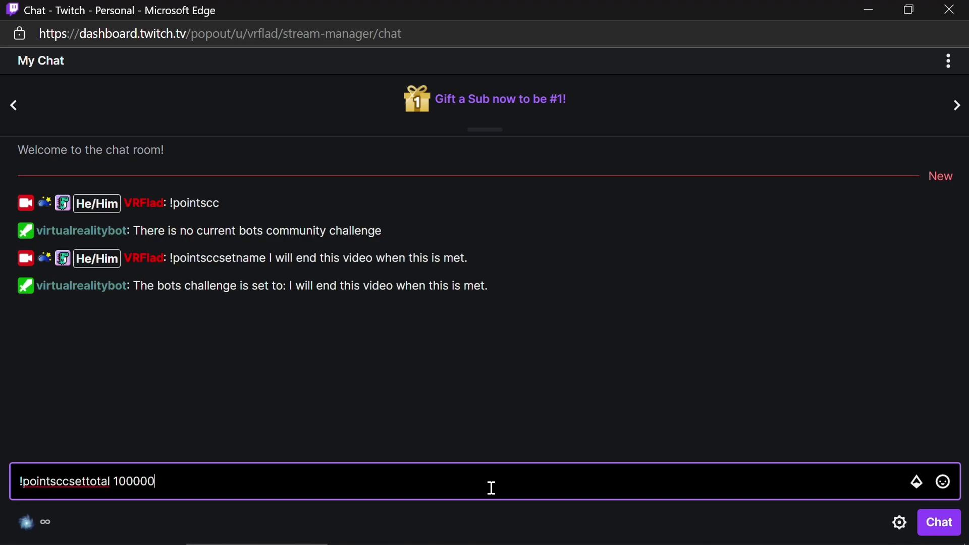
{"action": "key", "text": "BackSpace"}
{"action": "key", "text": "Return"}
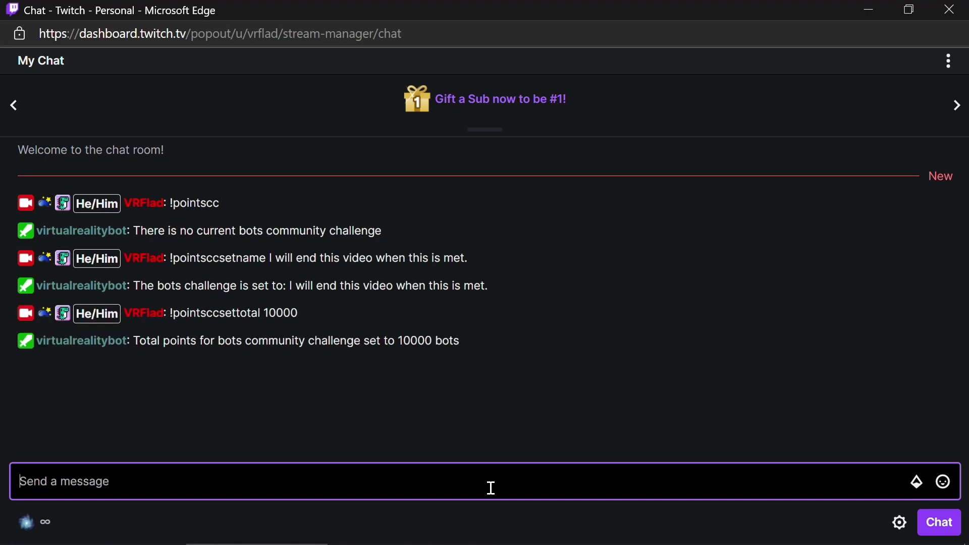
{"action": "type", "text": "!pointscc"}
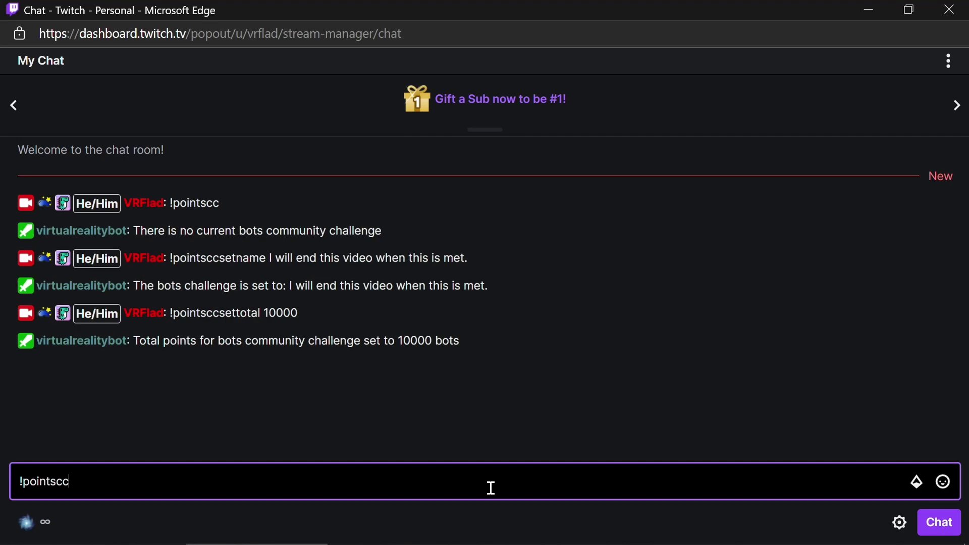
{"action": "key", "text": "Return"}
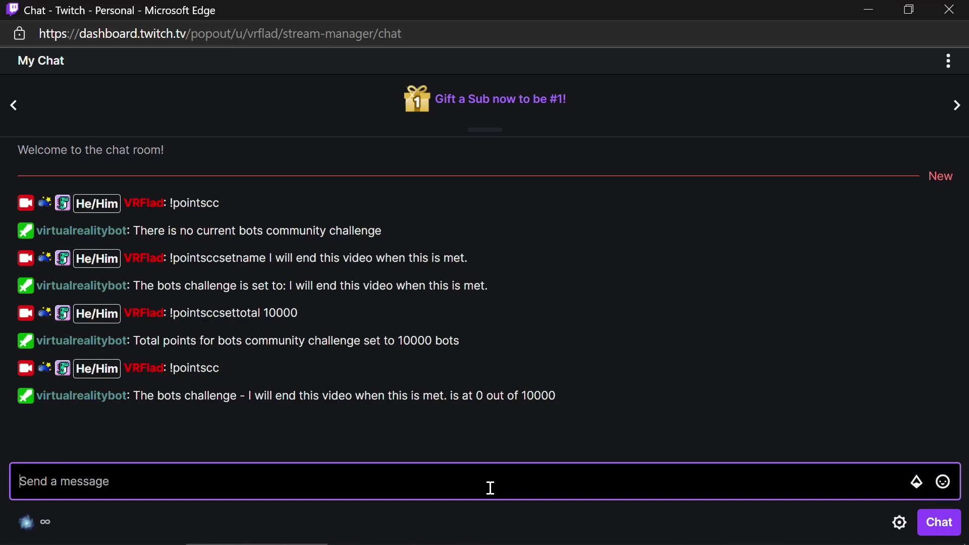
Contribute 1000 points to the community challenge by sending !contribute 1000 in chat.
{"action": "type", "text": "!"}
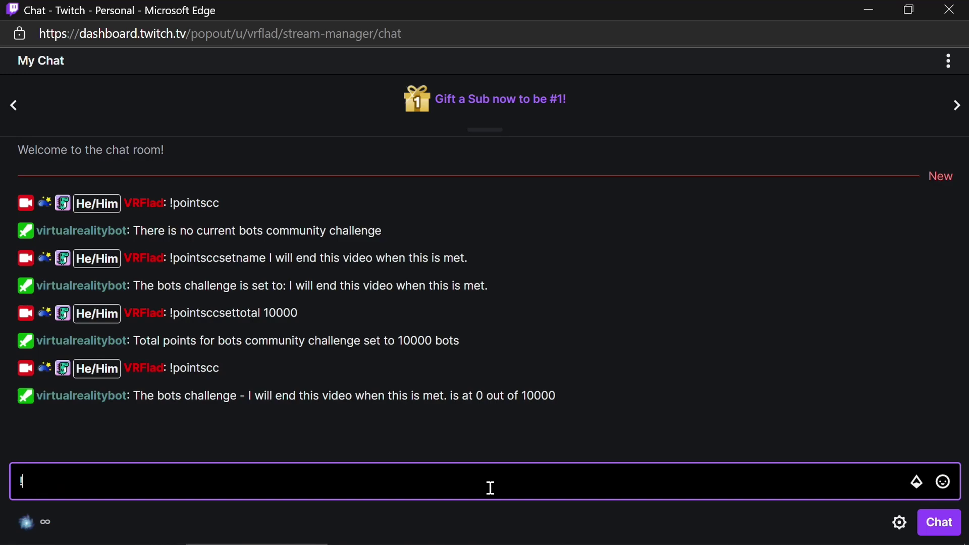
{"action": "type", "text": "contribute 1000"}
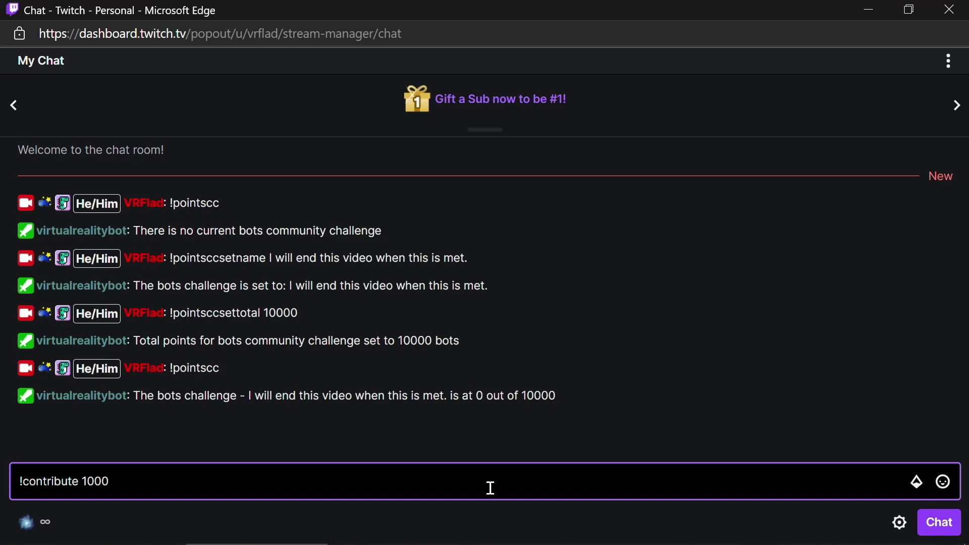
{"action": "key", "text": "Return"}
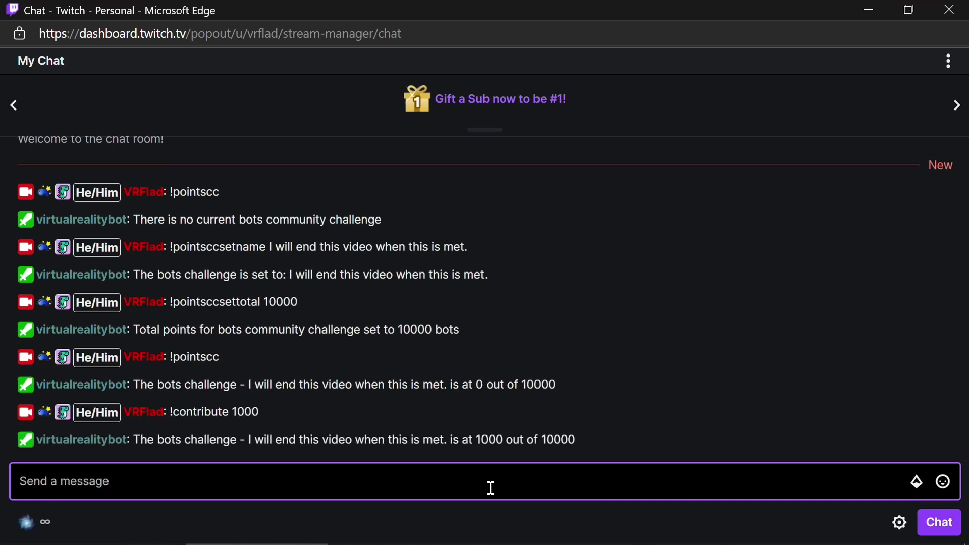
Check the broadcaster's points balance by sending !points twice in chat.
{"action": "type", "text": "!points"}
{"action": "key", "text": "Return"}
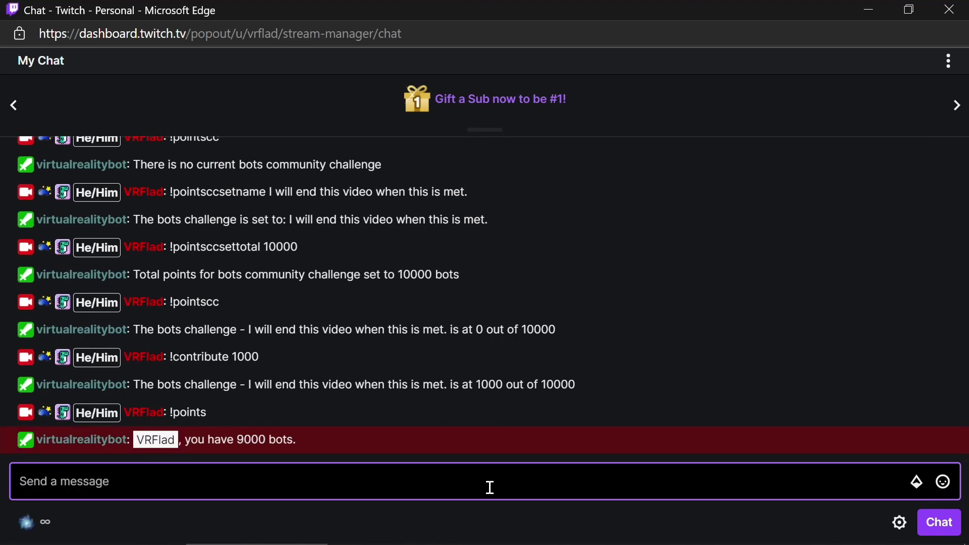
{"action": "key", "text": "Up"}
{"action": "key", "text": "Return"}
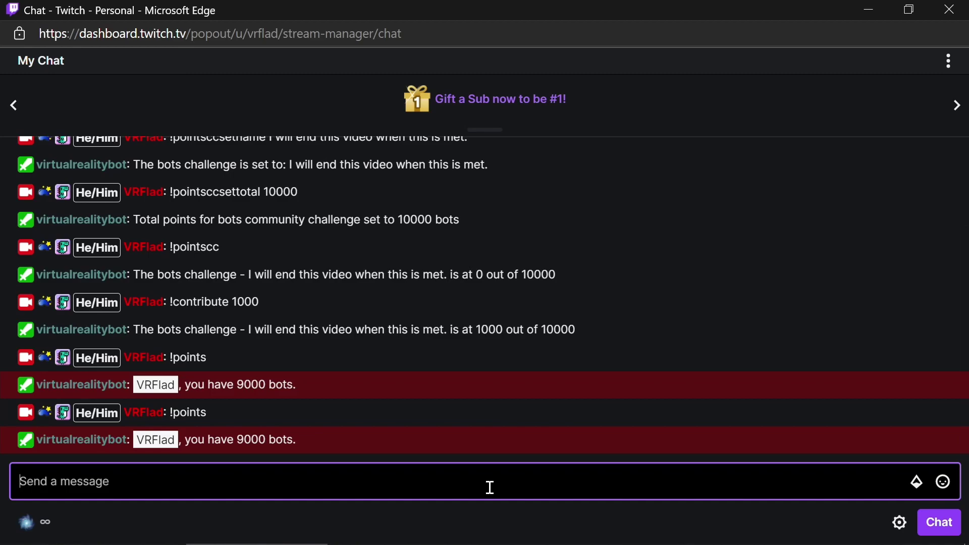
Contribute 1000 points to the community challenge eight more times by resending !contribute 1000 in chat.
{"action": "key", "text": "Up"}
{"action": "key", "text": "Up"}
{"action": "key", "text": "Return"}
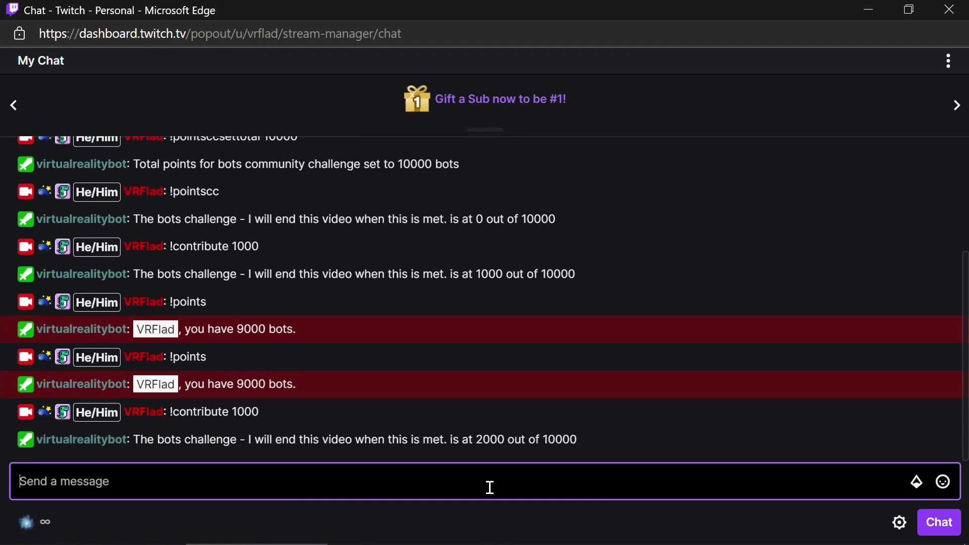
{"action": "key", "text": "Up"}
{"action": "key", "text": "Return"}
{"action": "key", "text": "Up"}
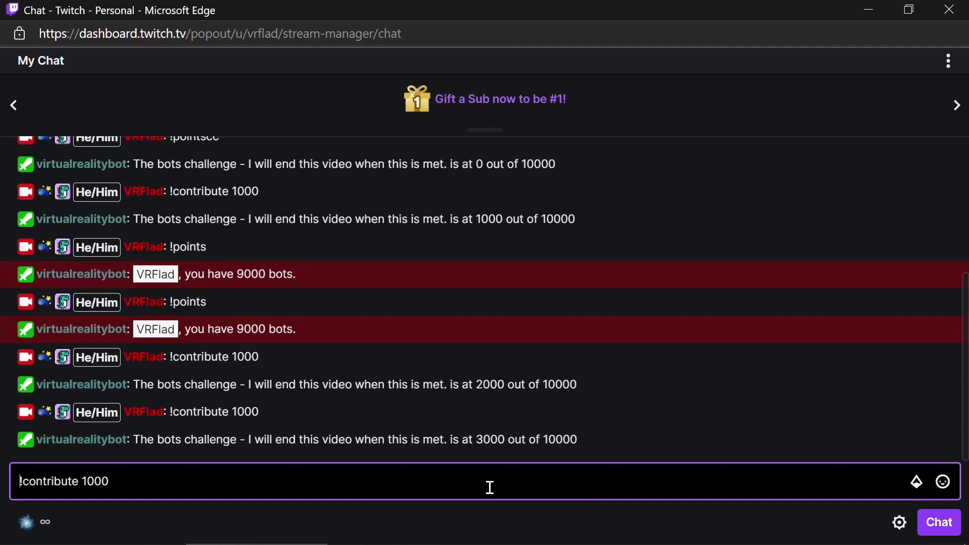
{"action": "key", "text": "Return"}
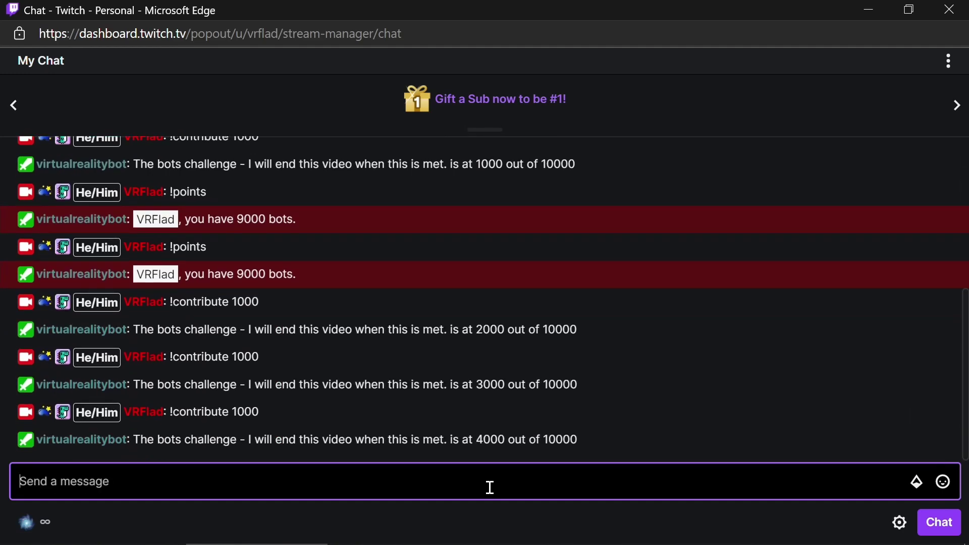
{"action": "key", "text": "Up"}
{"action": "key", "text": "Return"}
{"action": "key", "text": "Up"}
{"action": "key", "text": "Return"}
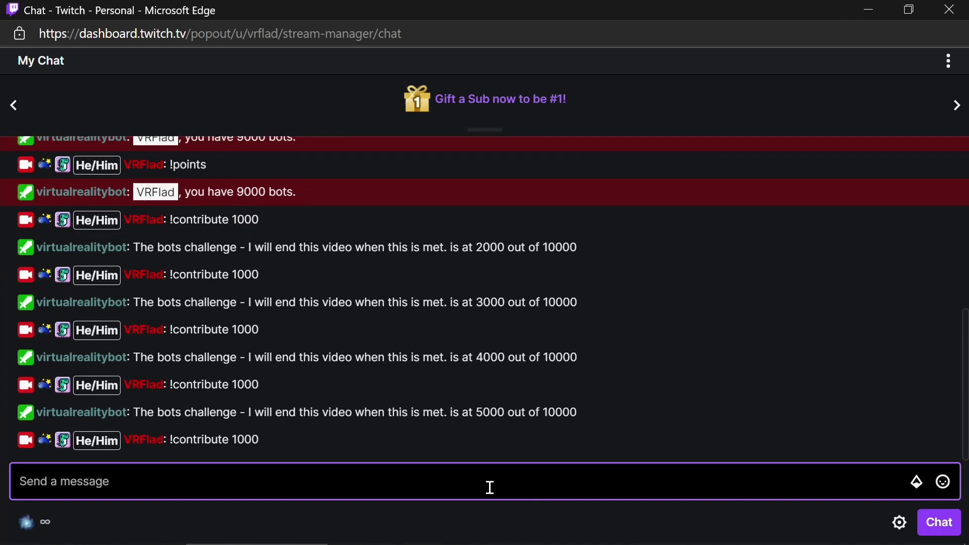
{"action": "key", "text": "Up"}
{"action": "key", "text": "Return"}
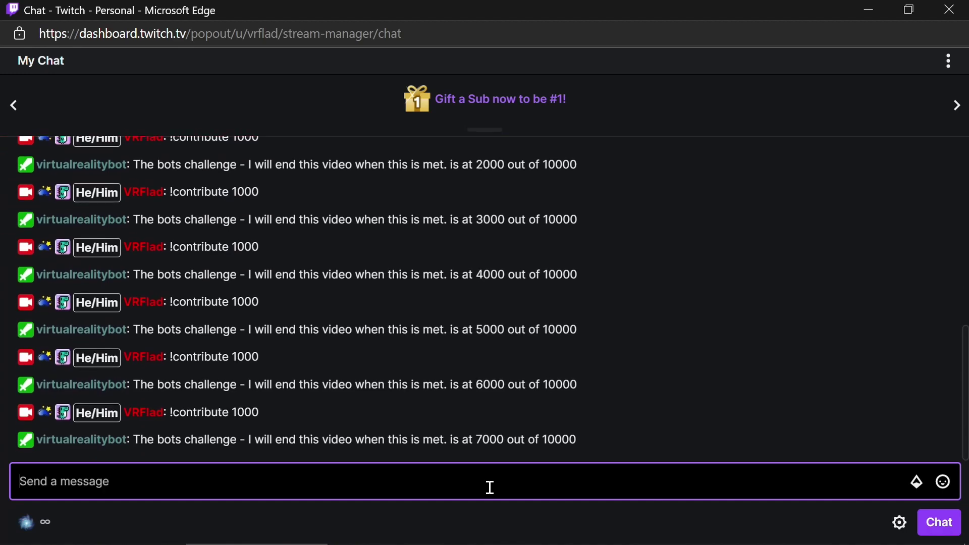
{"action": "key", "text": "Up"}
{"action": "key", "text": "Return"}
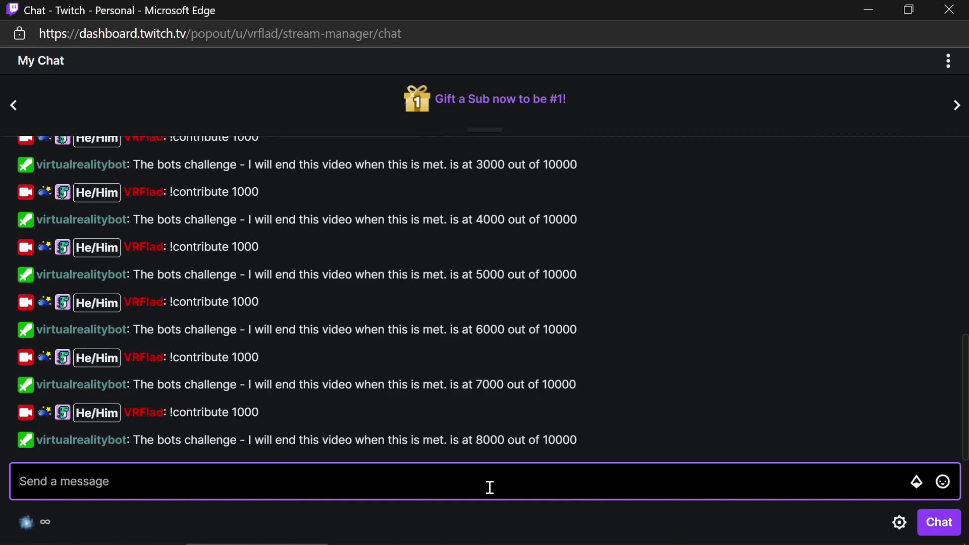
{"action": "key", "text": "Up"}
{"action": "key", "text": "Return"}
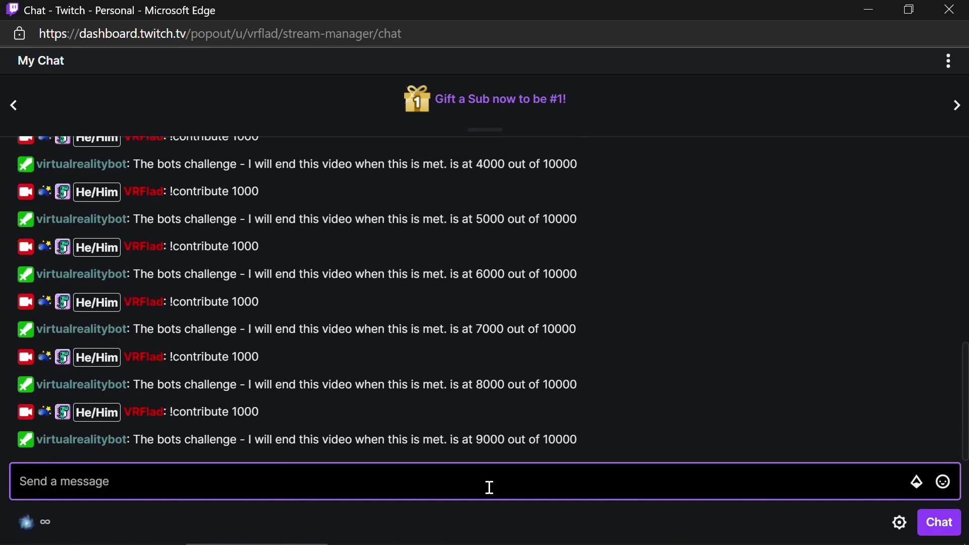
Add 1000 points to the broadcaster's balance with the !addpoints command in chat.
{"action": "type", "text": "!addpoints"}
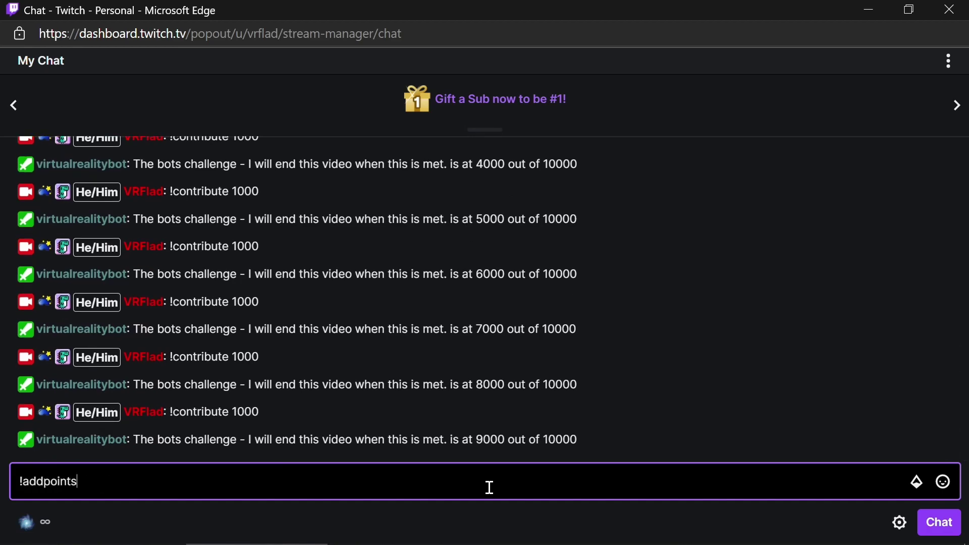
{"action": "type", "text": " vrflad 100"}
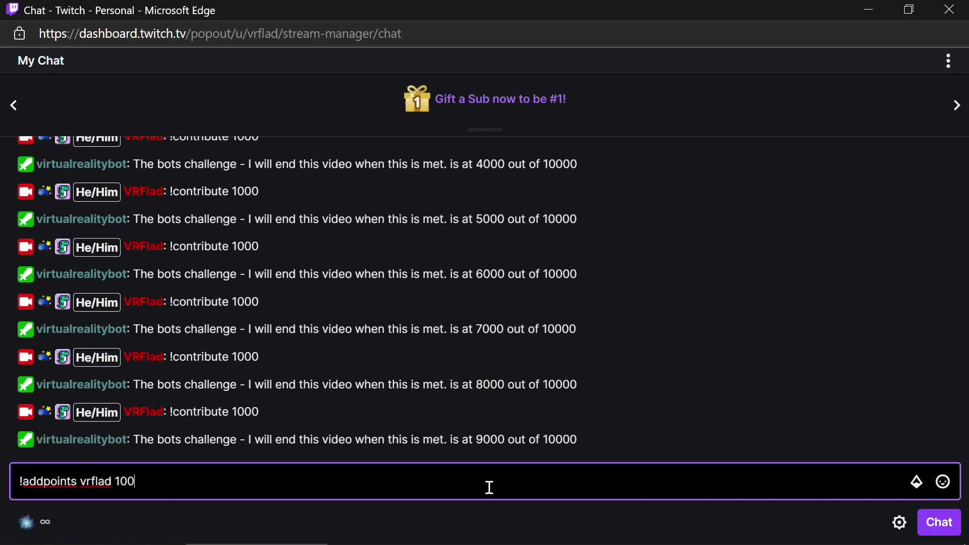
{"action": "type", "text": "0"}
{"action": "key", "text": "Return"}
Contribute 2000 points to the community challenge by sending !contribute 2000 in chat.
{"action": "key", "text": "Up"}
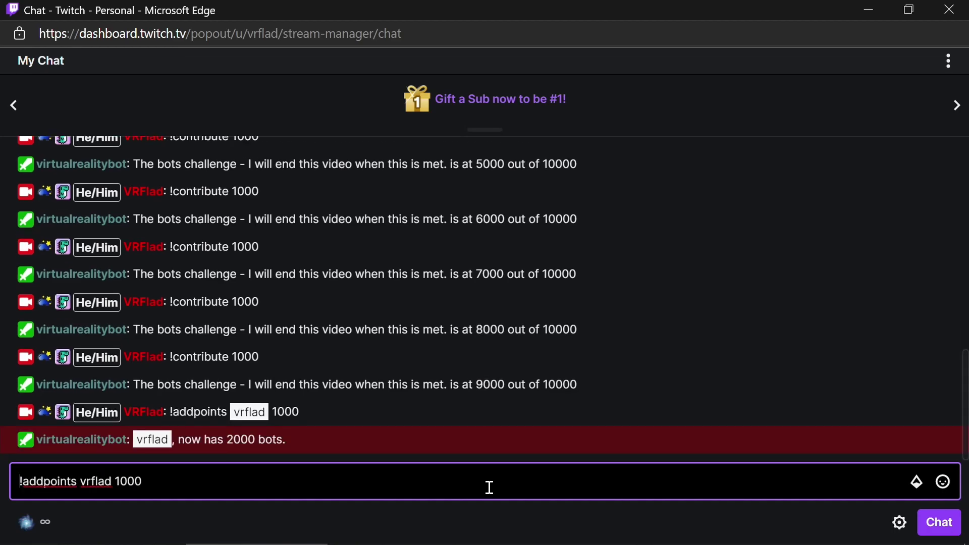
{"action": "key", "text": "Up"}
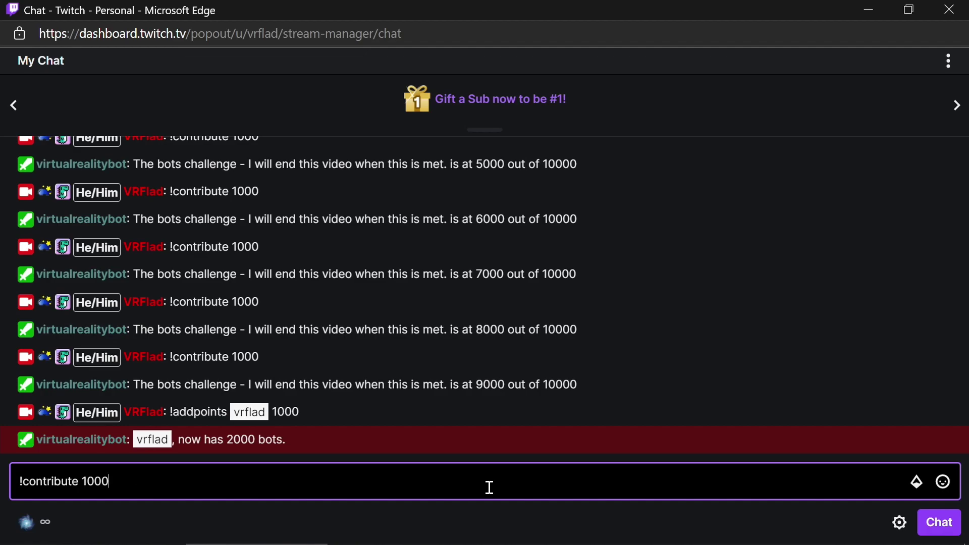
{"action": "key", "text": "Delete"}
{"action": "type", "text": "2"}
{"action": "key", "text": "Return"}
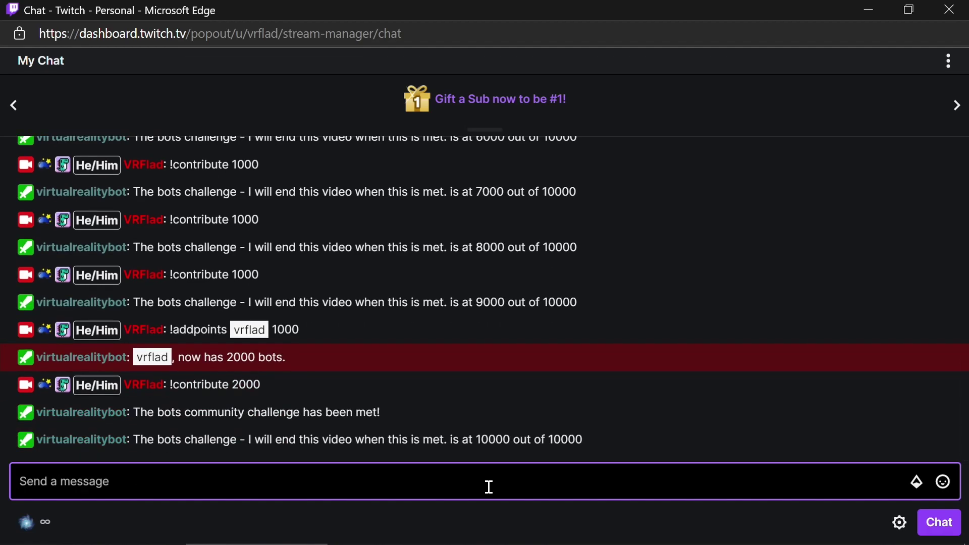
Check the broadcaster's points balance with !points and the community challenge status with !pointscc.
{"action": "type", "text": "!points"}
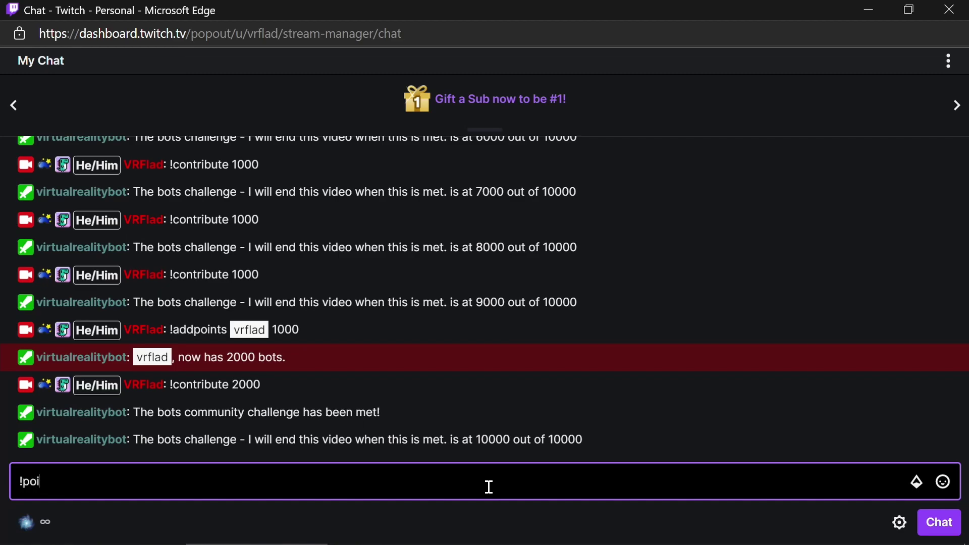
{"action": "key", "text": "Return"}
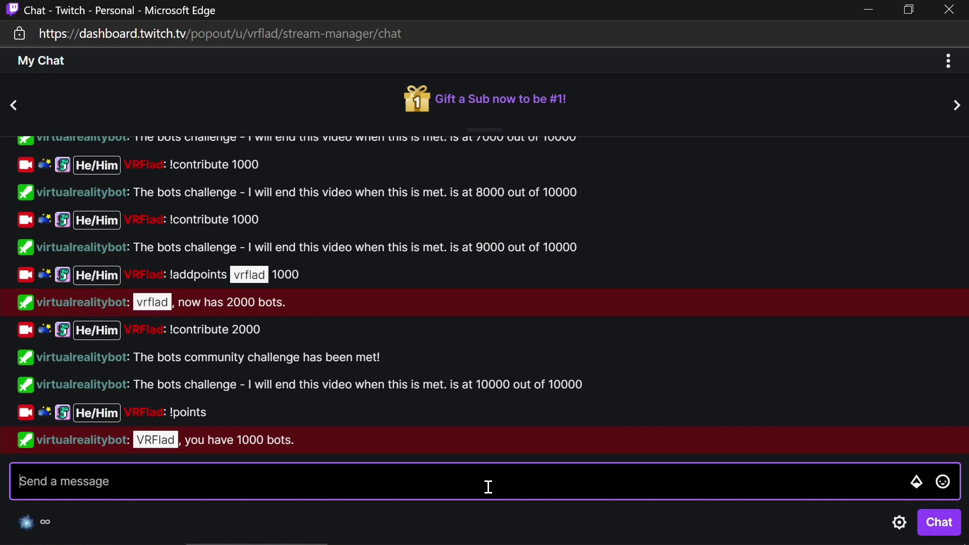
{"action": "type", "text": "!pointscc"}
{"action": "key", "text": "Return"}
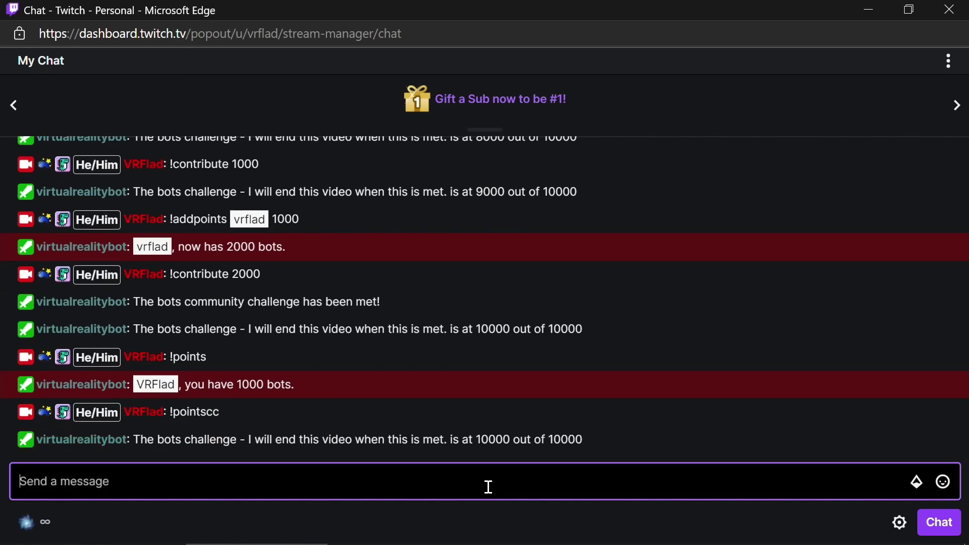
Reset the community challenge with !pointsccreset, and query its status with !pointscc.
{"action": "type", "text": "!points"}
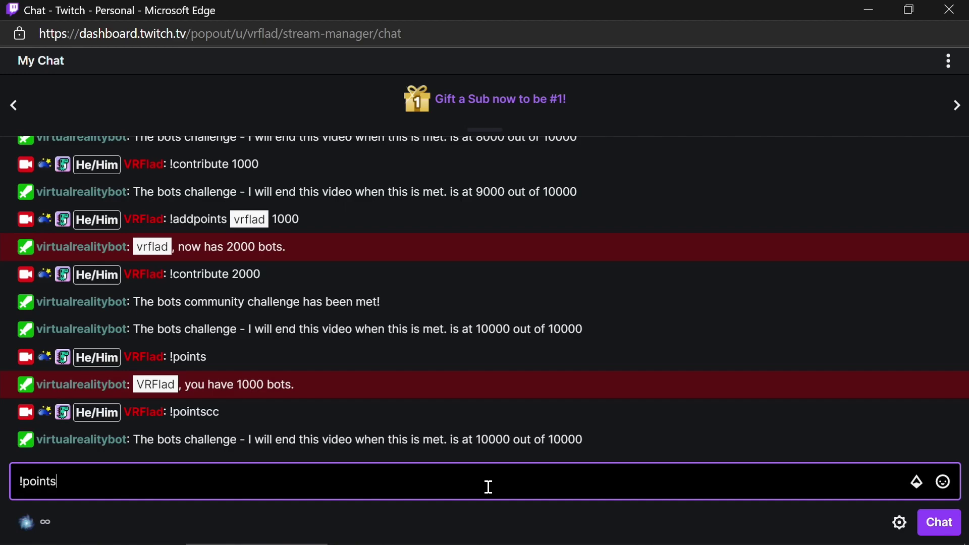
{"action": "type", "text": "ccreset"}
{"action": "key", "text": "Return"}
{"action": "type", "text": "!points"}
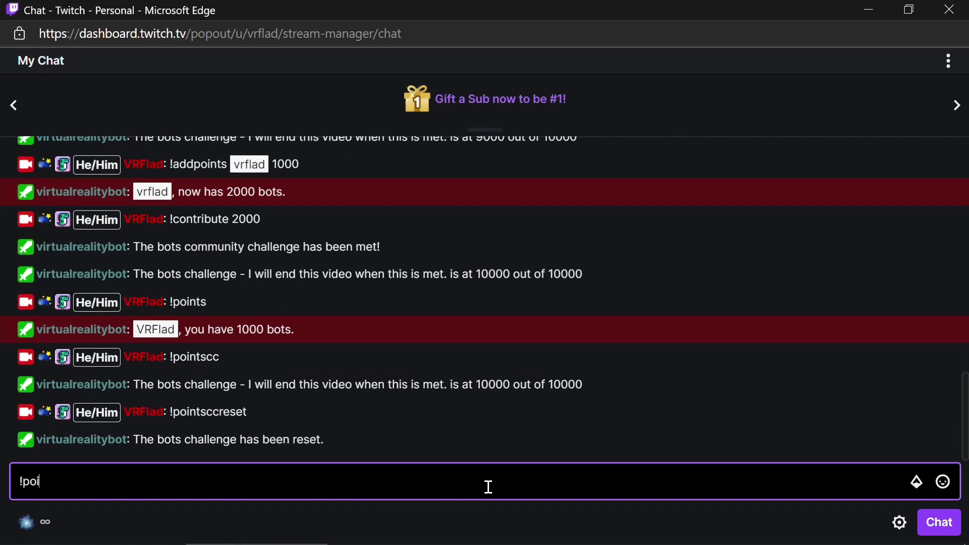
{"action": "type", "text": "cc"}
{"action": "key", "text": "Return"}
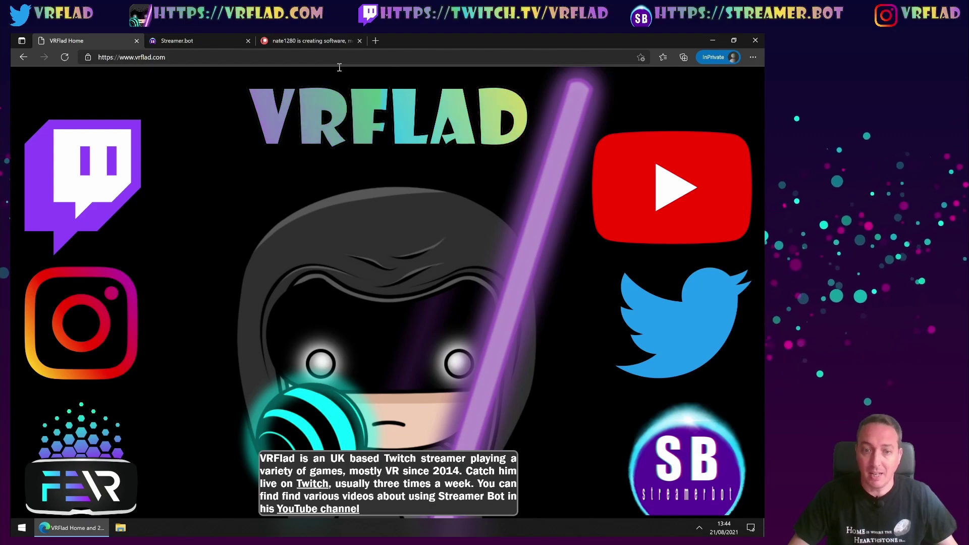
Show the Streamer.bot developer's Patreon page in the main browser window.
{"action": "key", "text": "ctrl+3"}
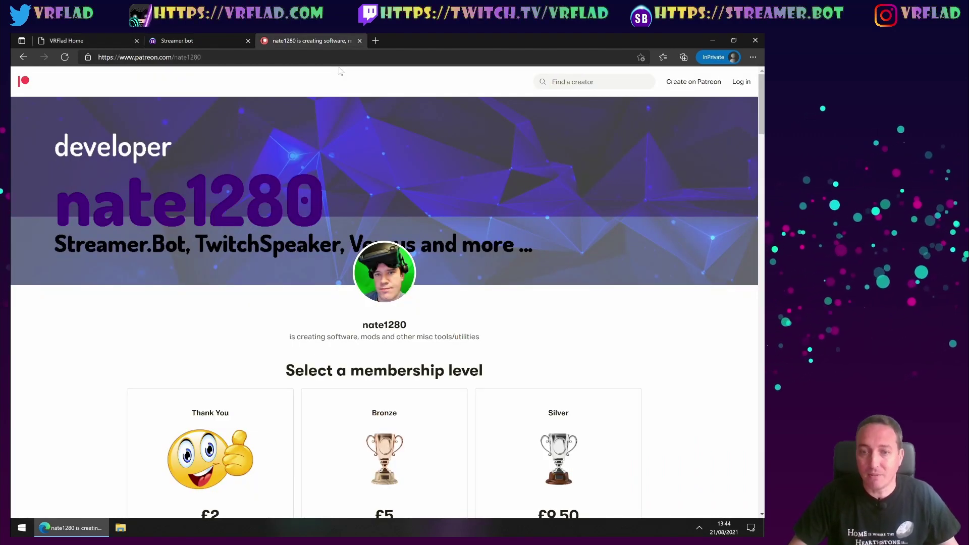